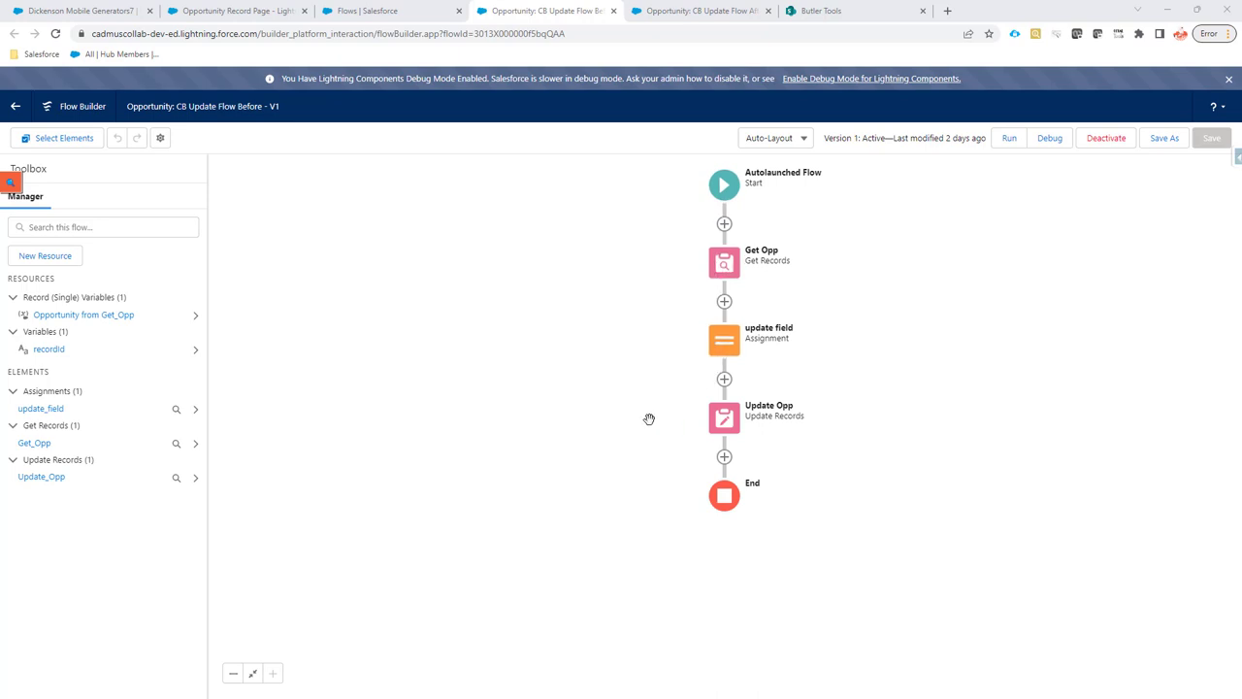
- Examine the before, fields update, ContentType update and after flow settings of the COLLABORATION Butler component on the Opportunity Record Page
left_click(352, 12)
left_click(258, 10)
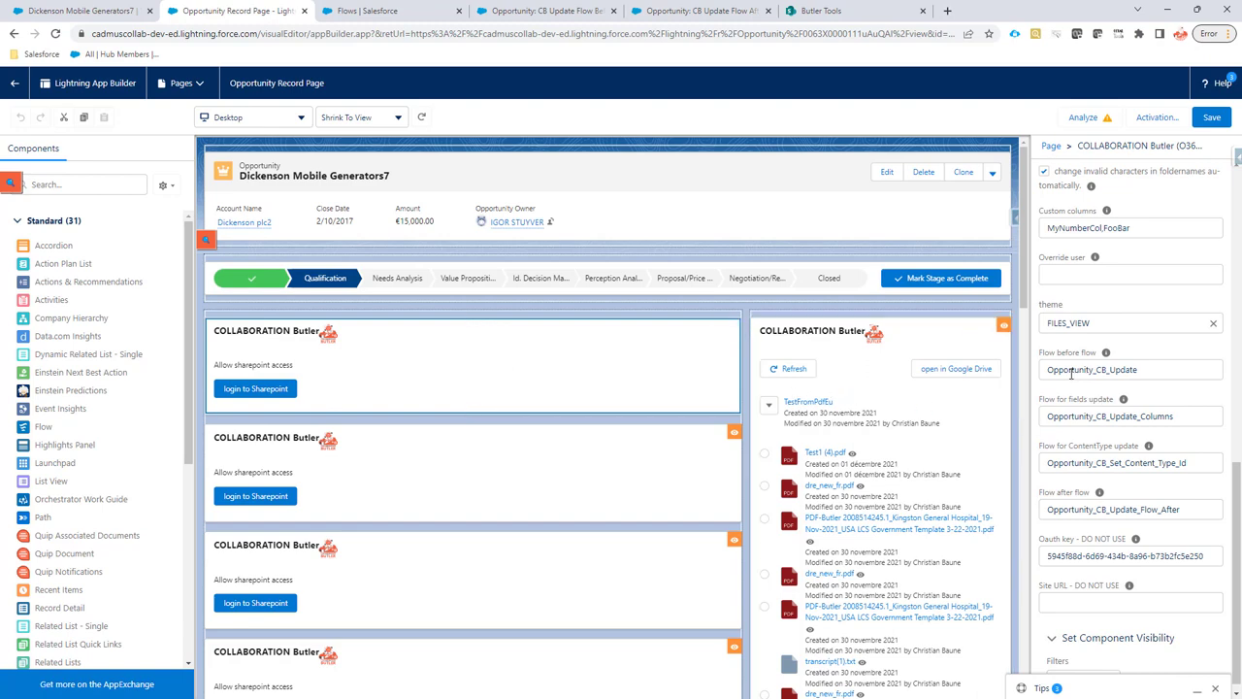
left_click_drag(1049, 370, 1156, 365)
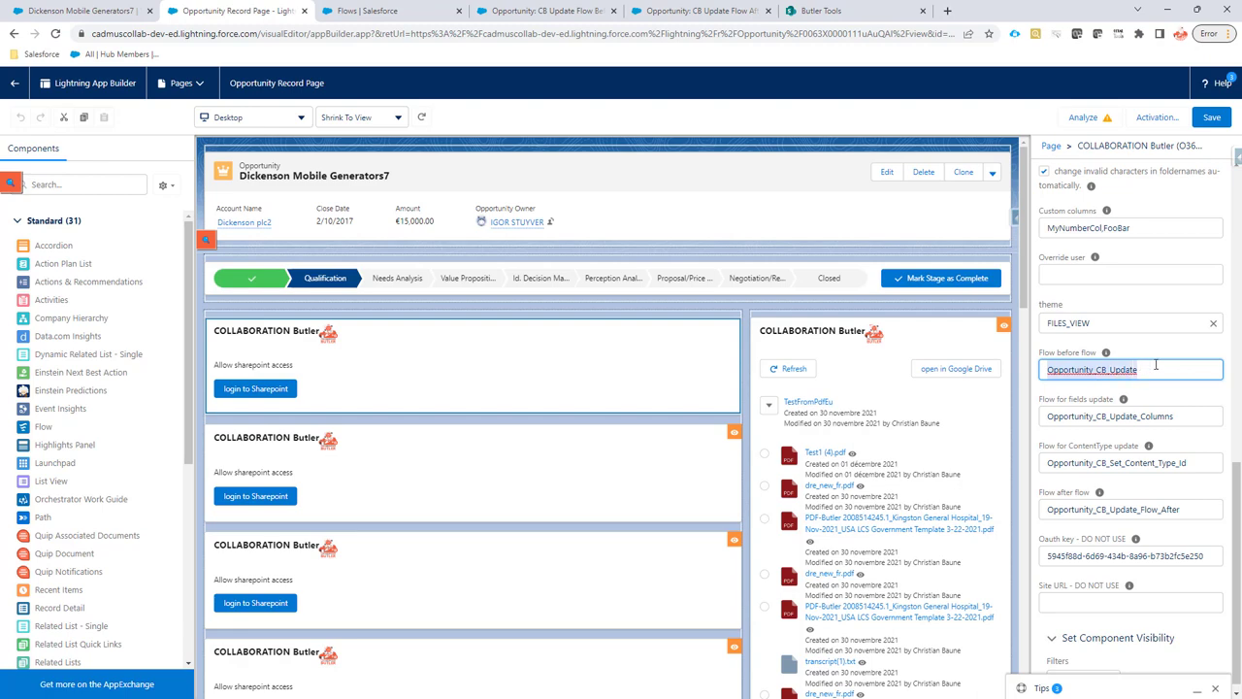
double_click(1145, 416)
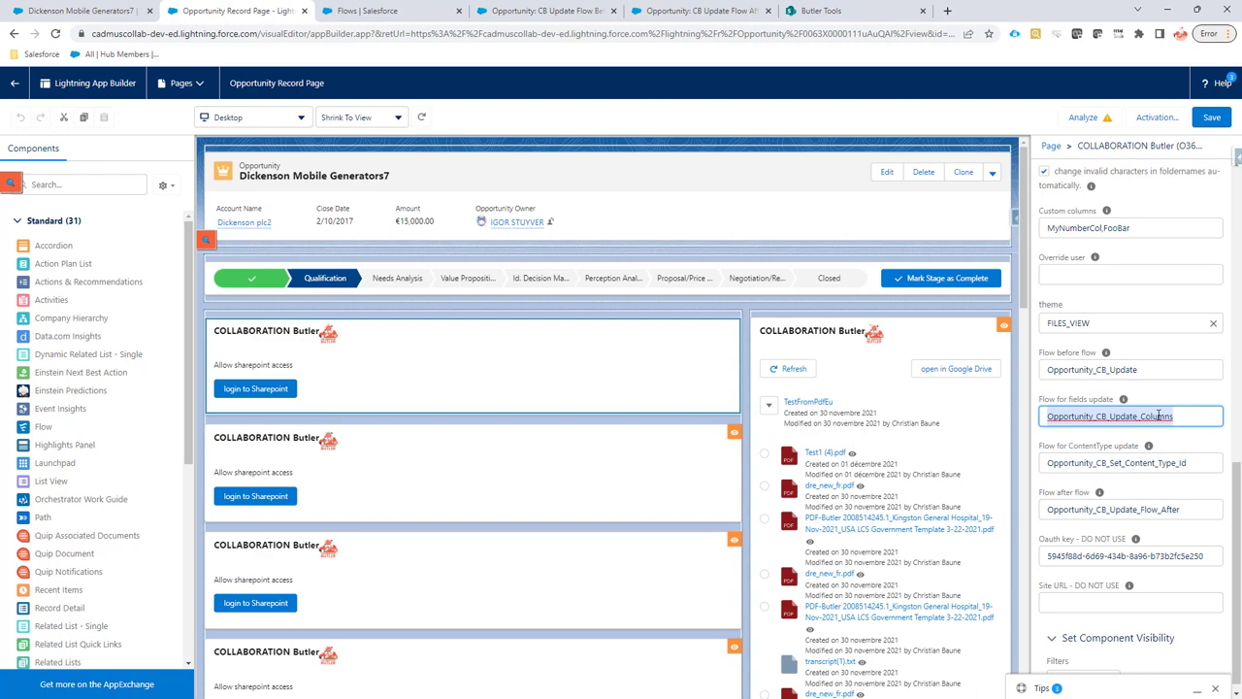
left_click_drag(1163, 370, 1039, 384)
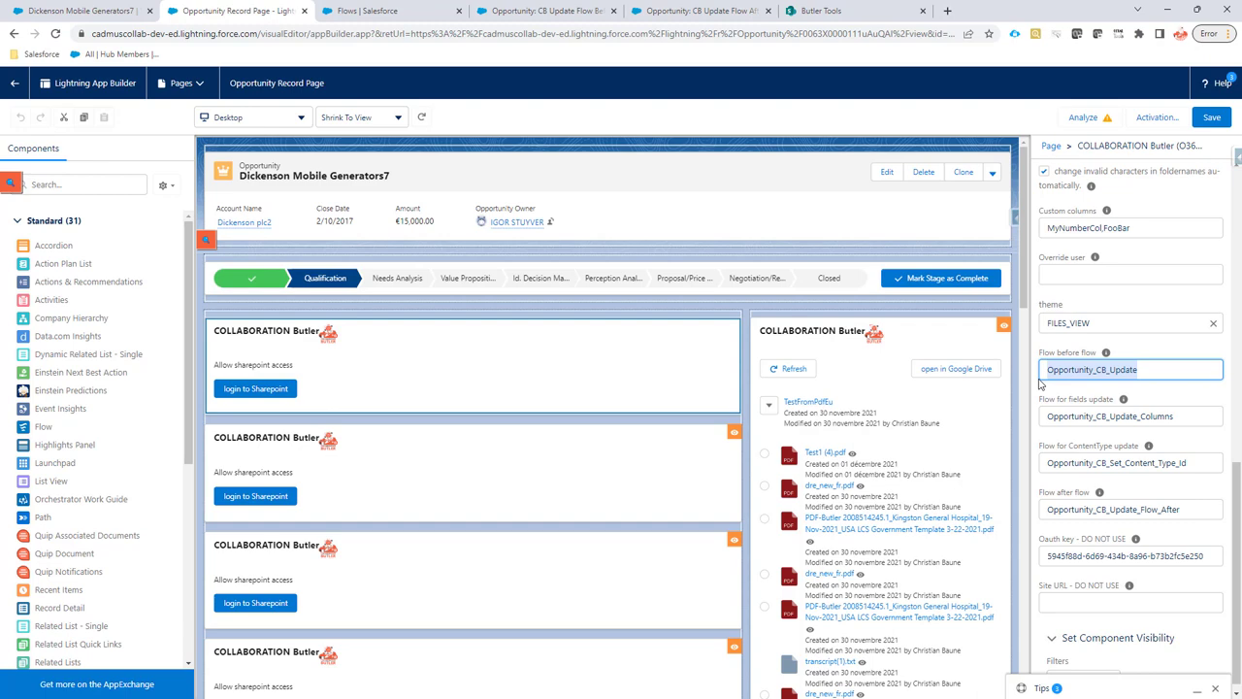
left_click(1121, 417)
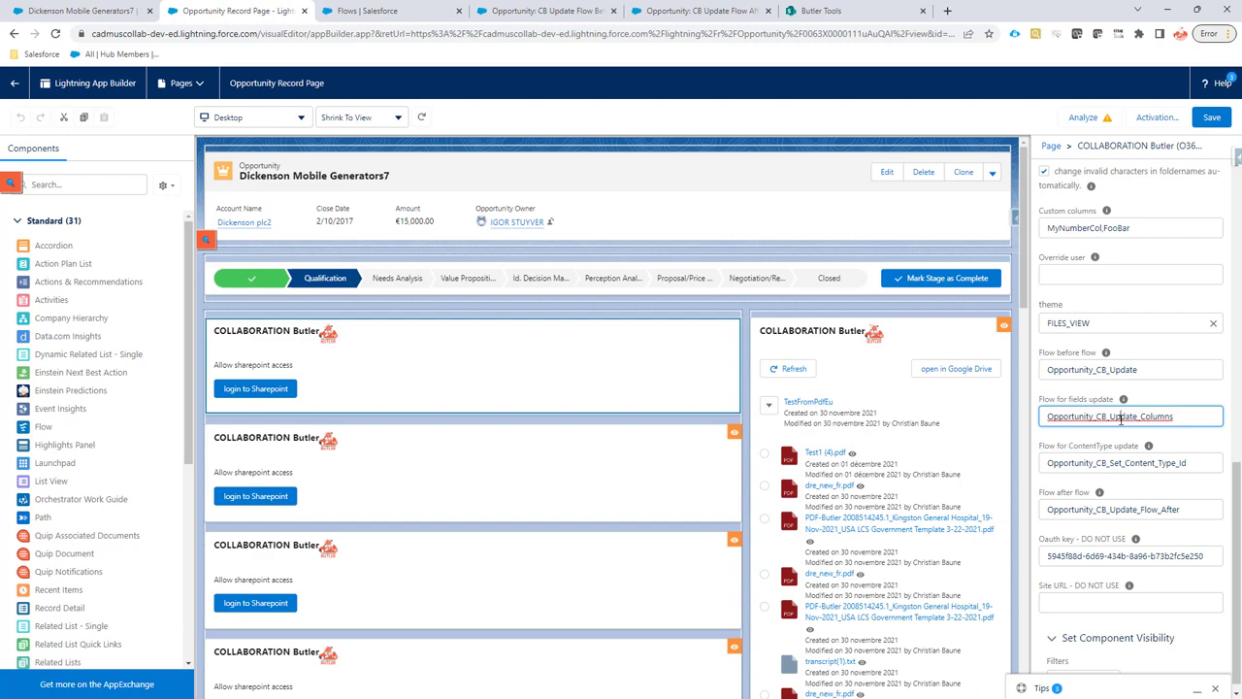
left_click_drag(1191, 420, 1039, 416)
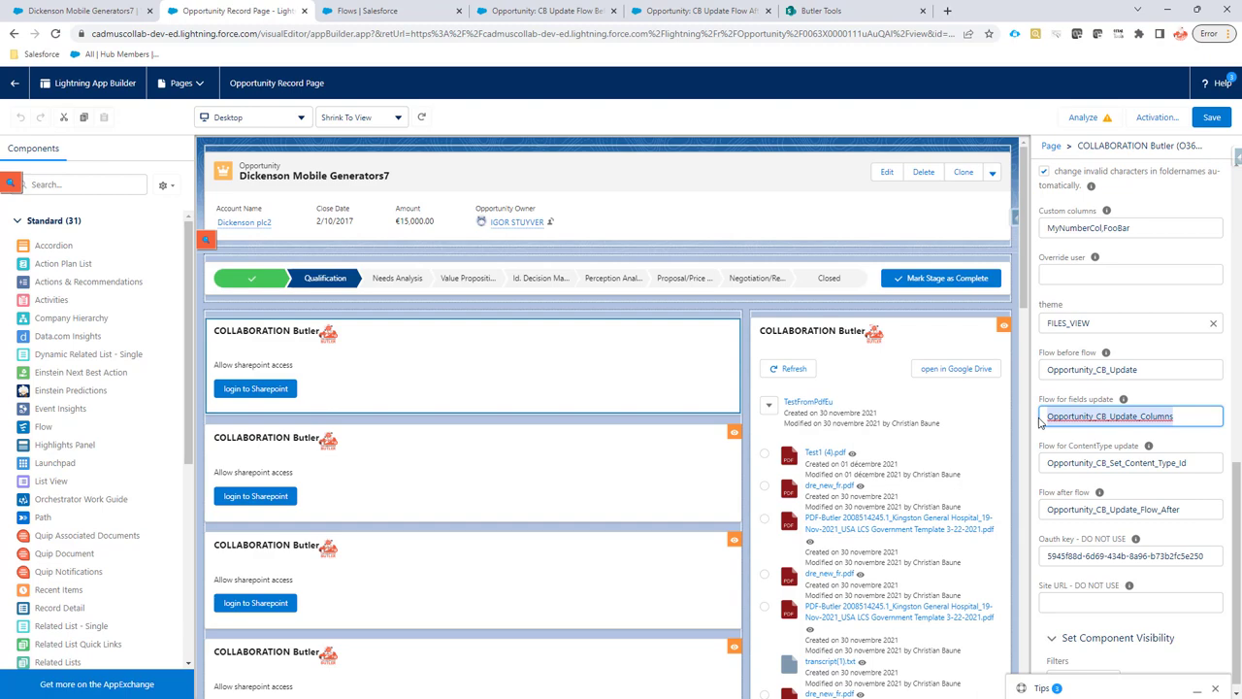
left_click_drag(1076, 369, 1135, 368)
left_click_drag(1089, 414, 1154, 417)
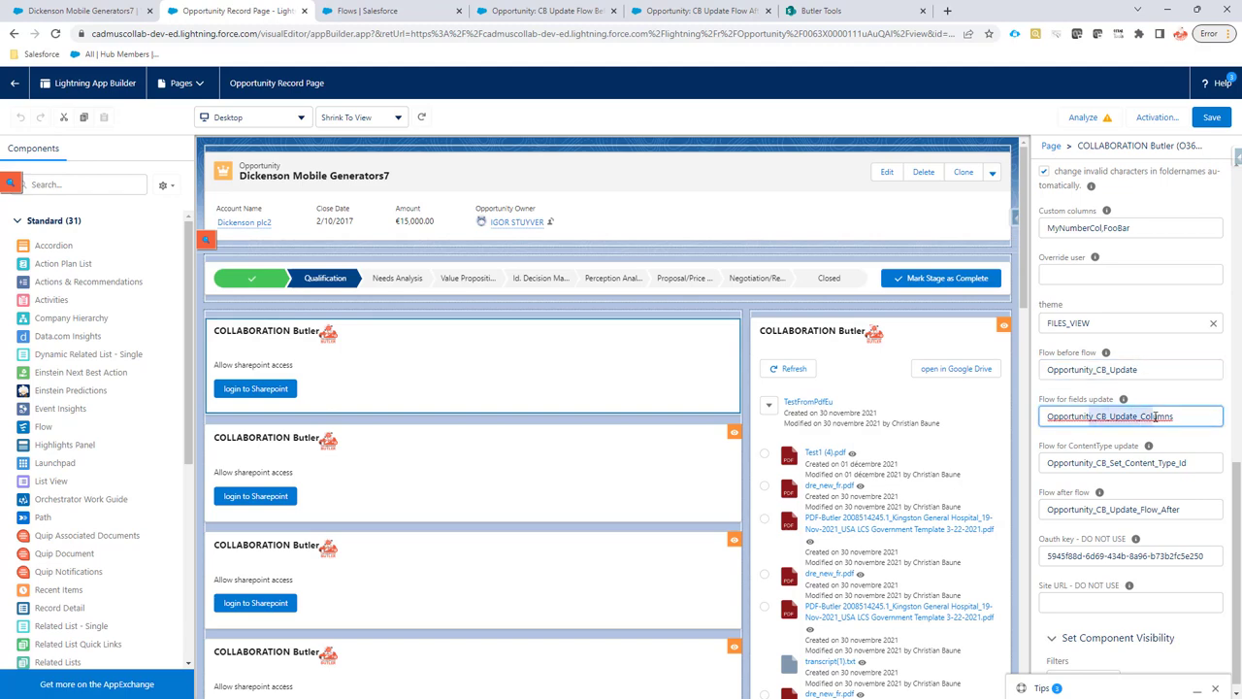
left_click_drag(1080, 369, 1149, 373)
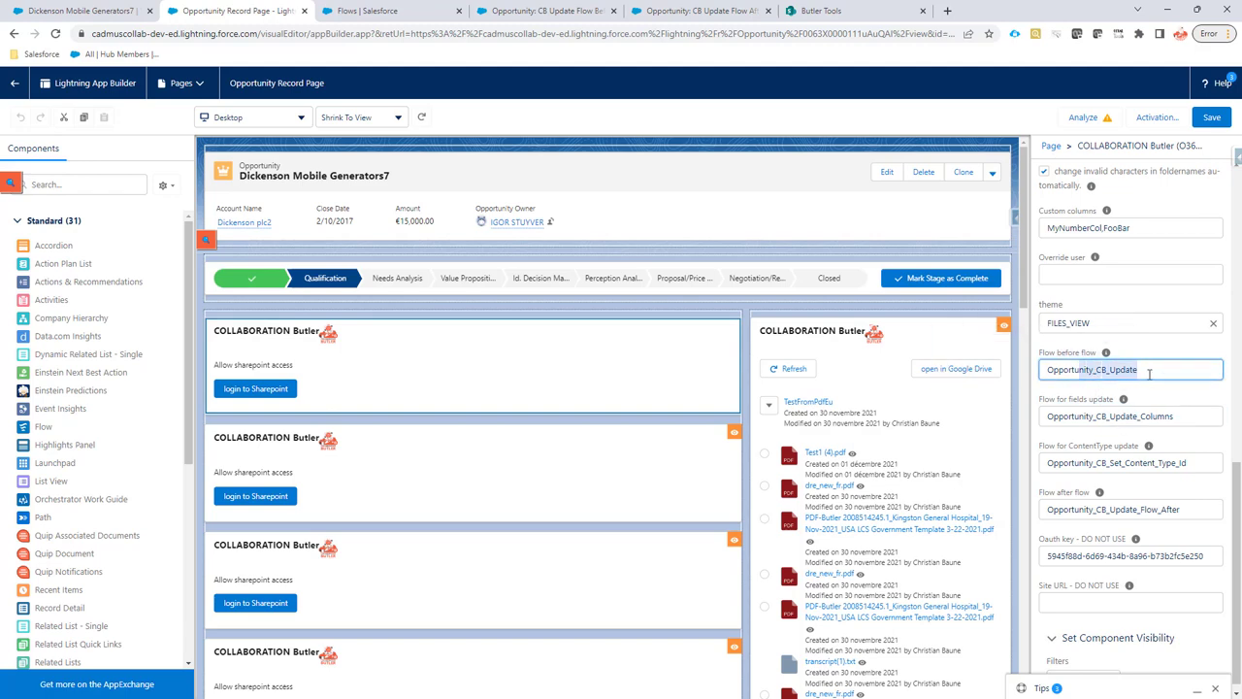
left_click_drag(1089, 415, 1144, 417)
left_click_drag(1076, 464, 1165, 465)
left_click_drag(1069, 509, 1165, 514)
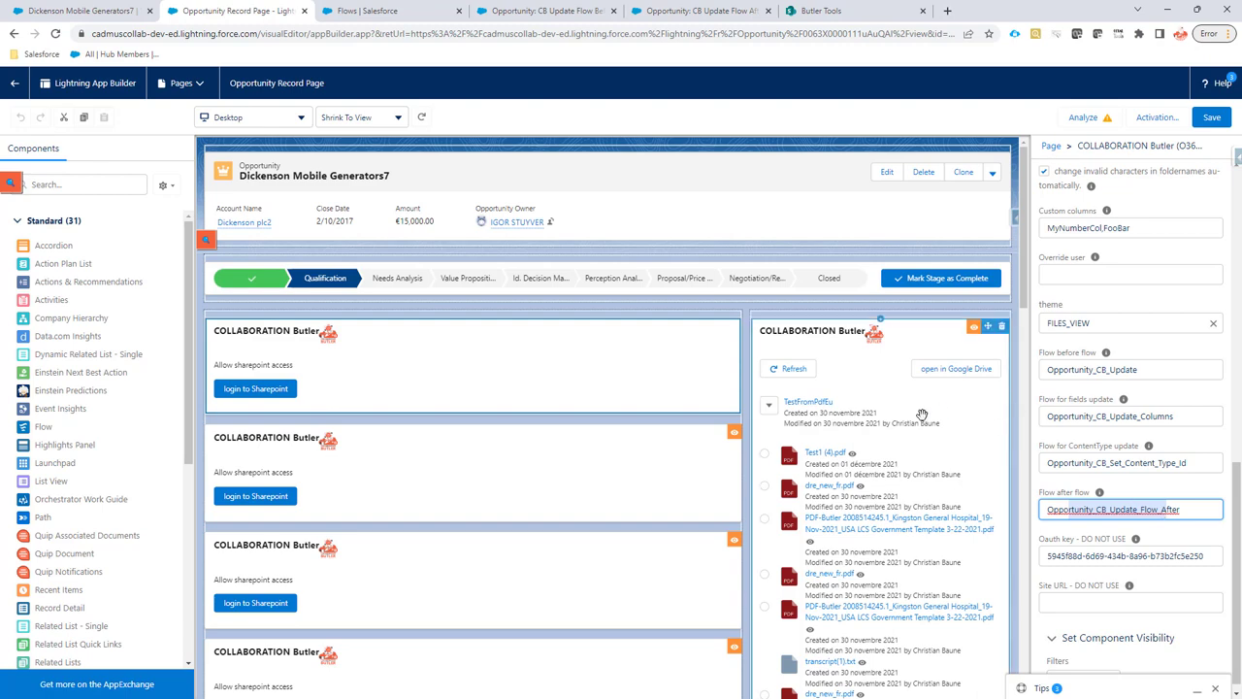
- Check the recordId variable's data type and input availability in the Opportunity: CB Update Flow Before flow
left_click(548, 13)
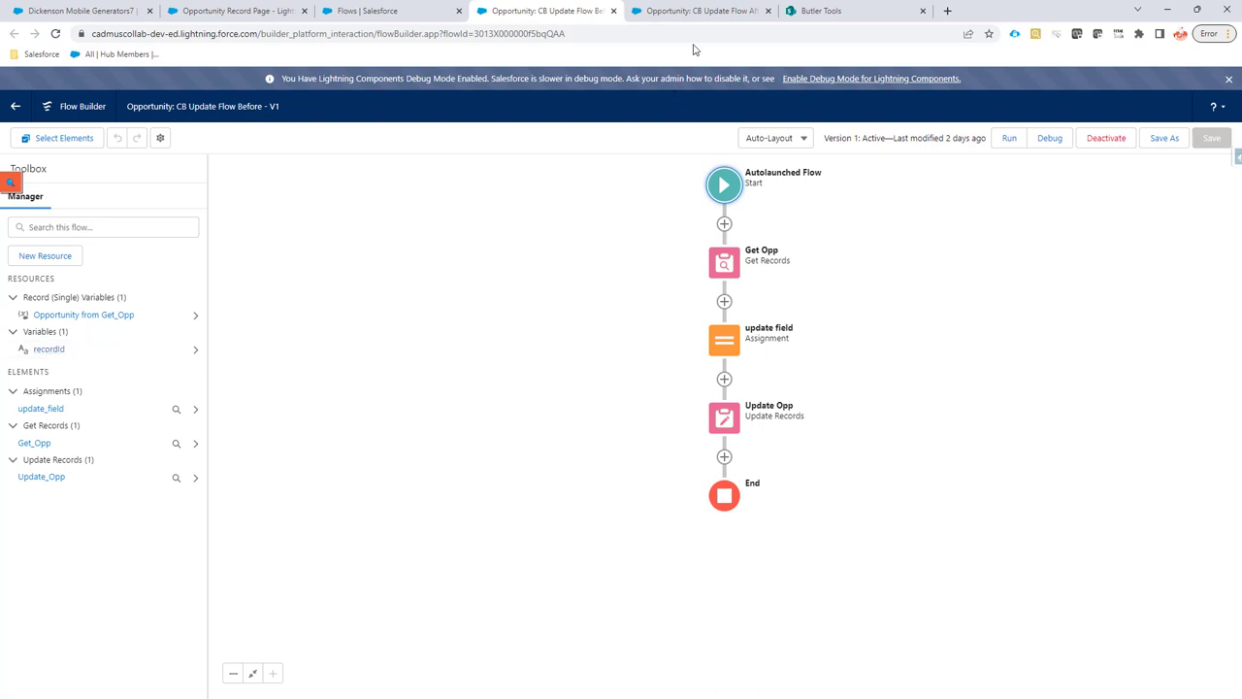
left_click(703, 11)
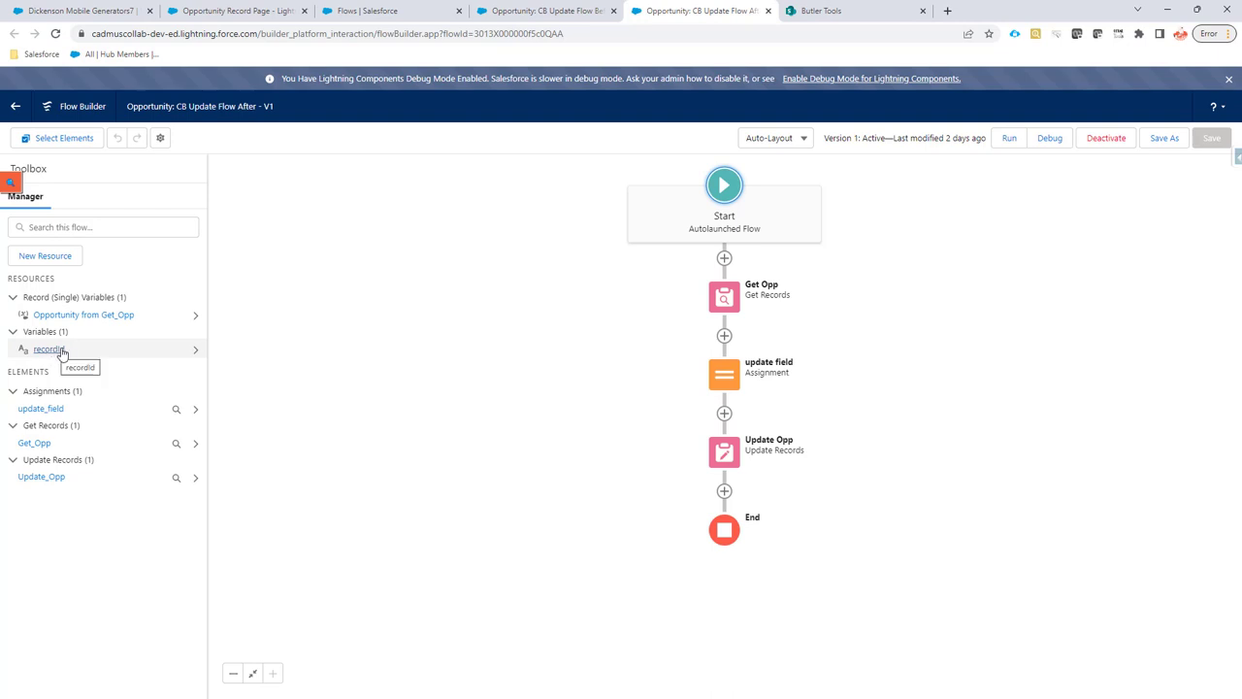
key("ctrl+shift+Tab")
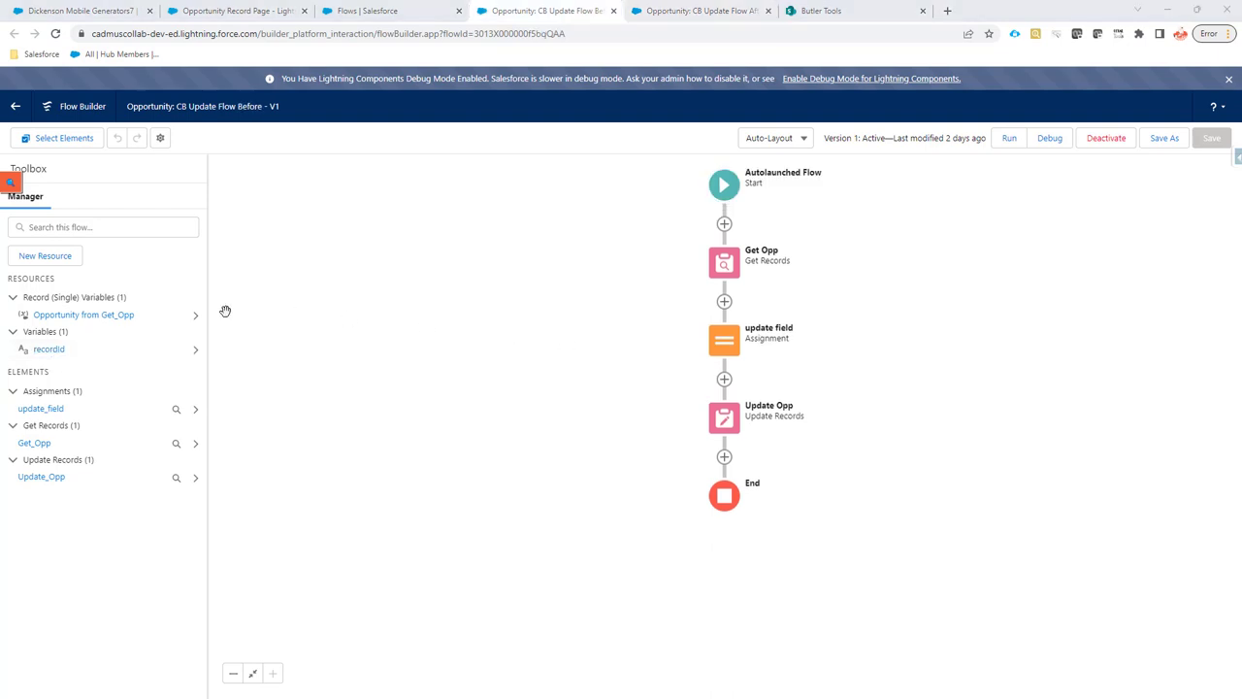
left_click(48, 350)
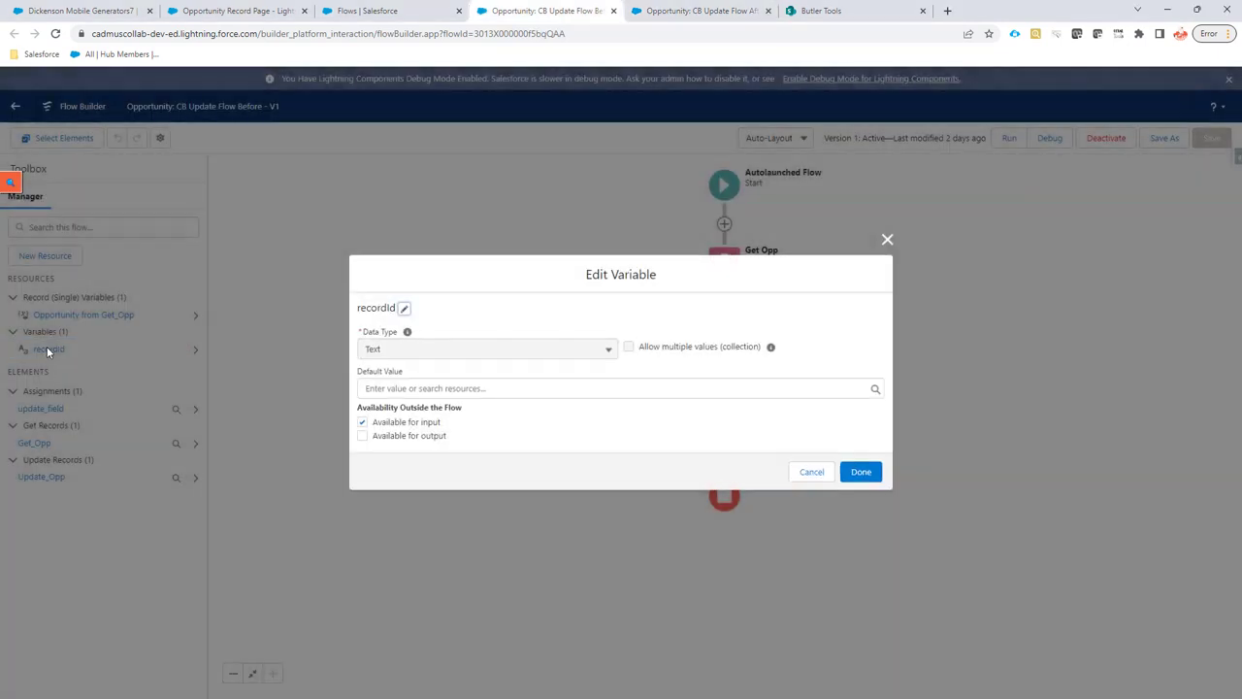
left_click(438, 425)
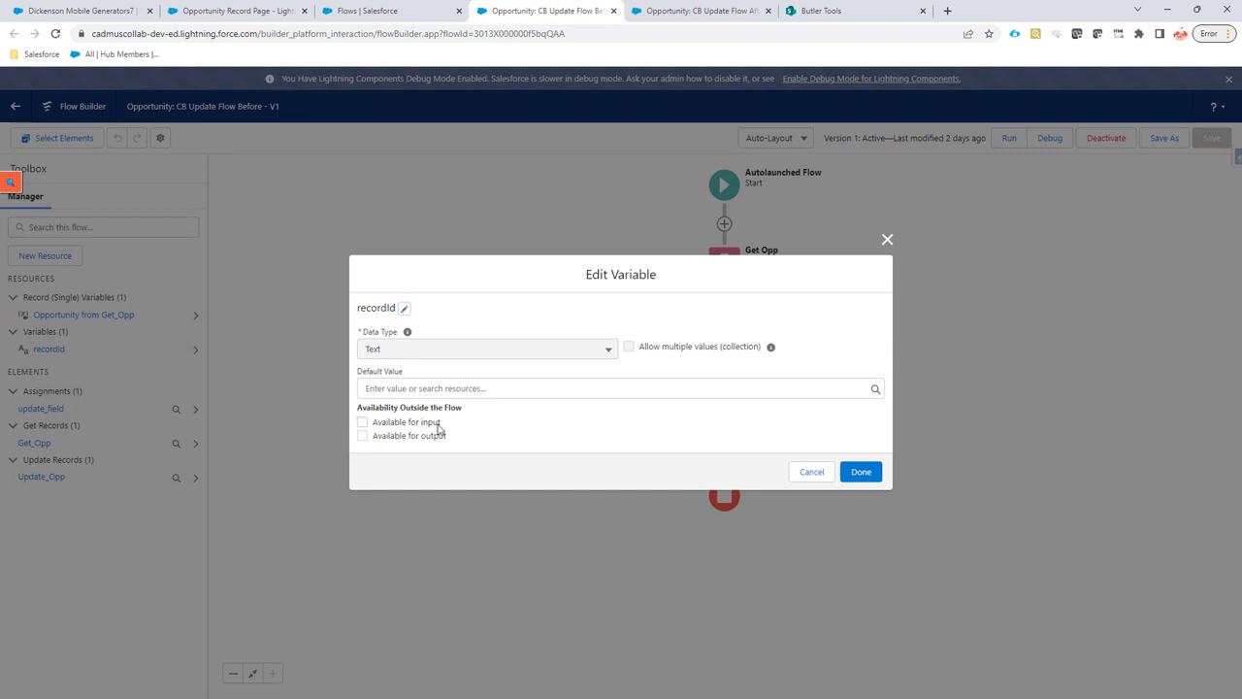
left_click(438, 427)
key("ctrl+Tab")
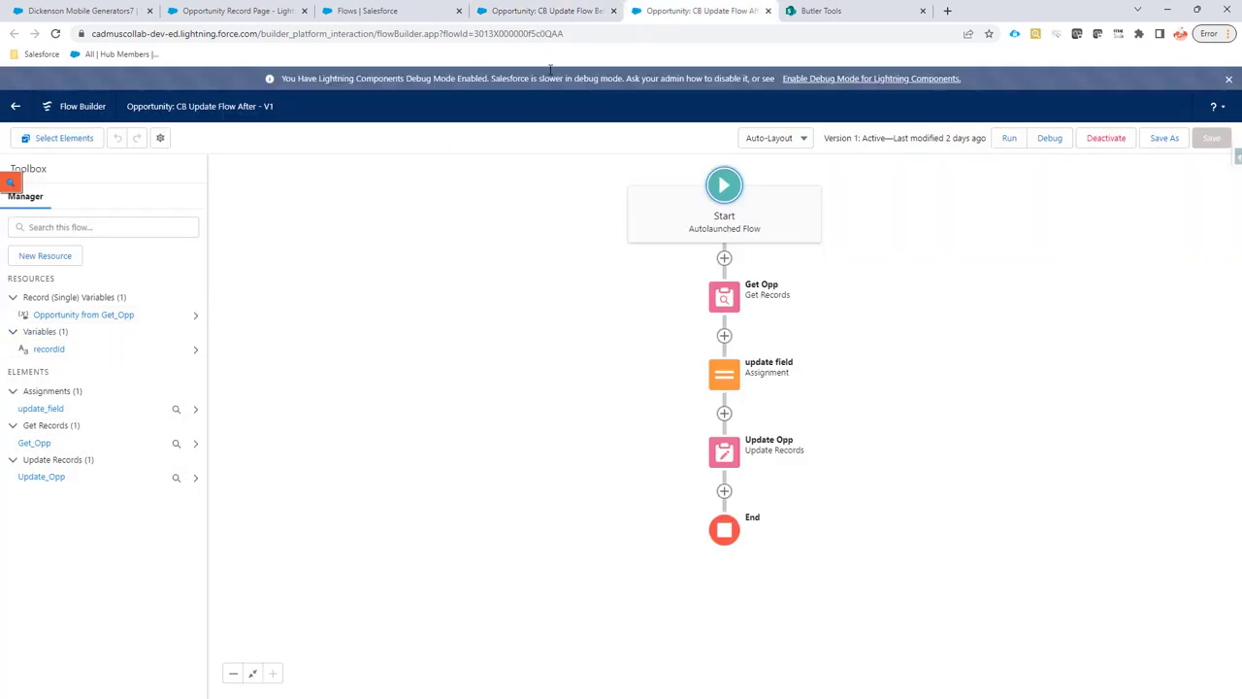
left_click(545, 13)
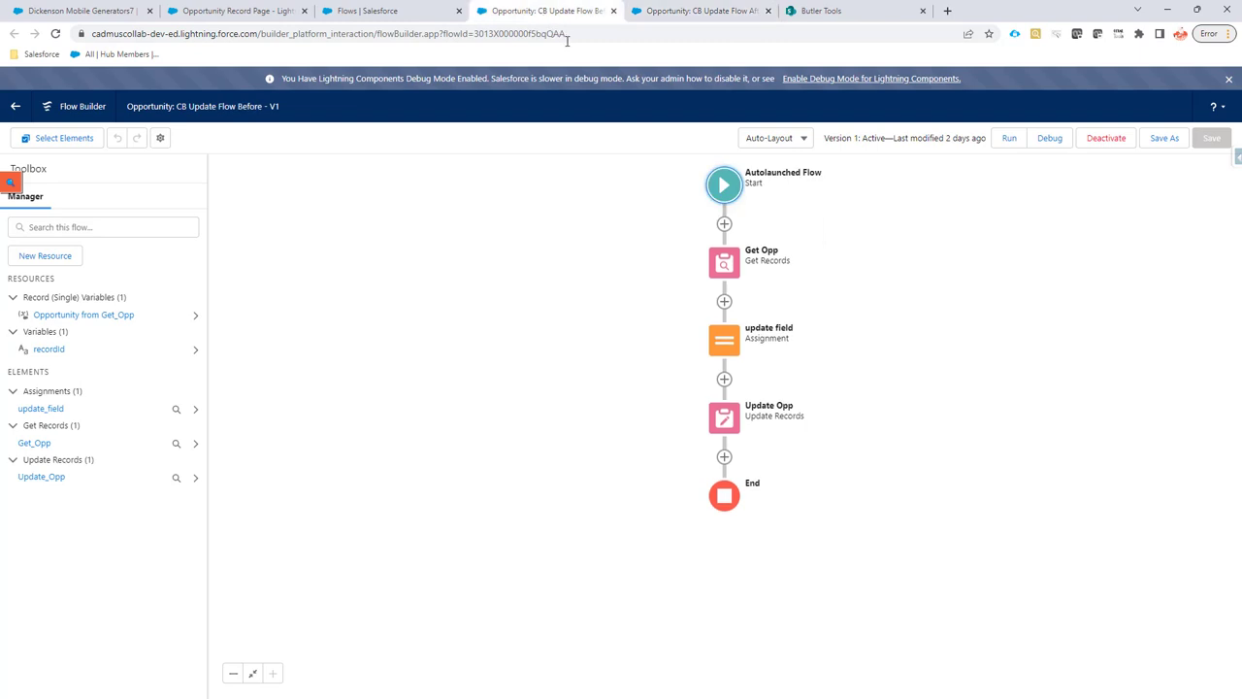
- Inspect the Get Opp element's filter on the opportunity Id, then close it without changes
left_click(726, 266)
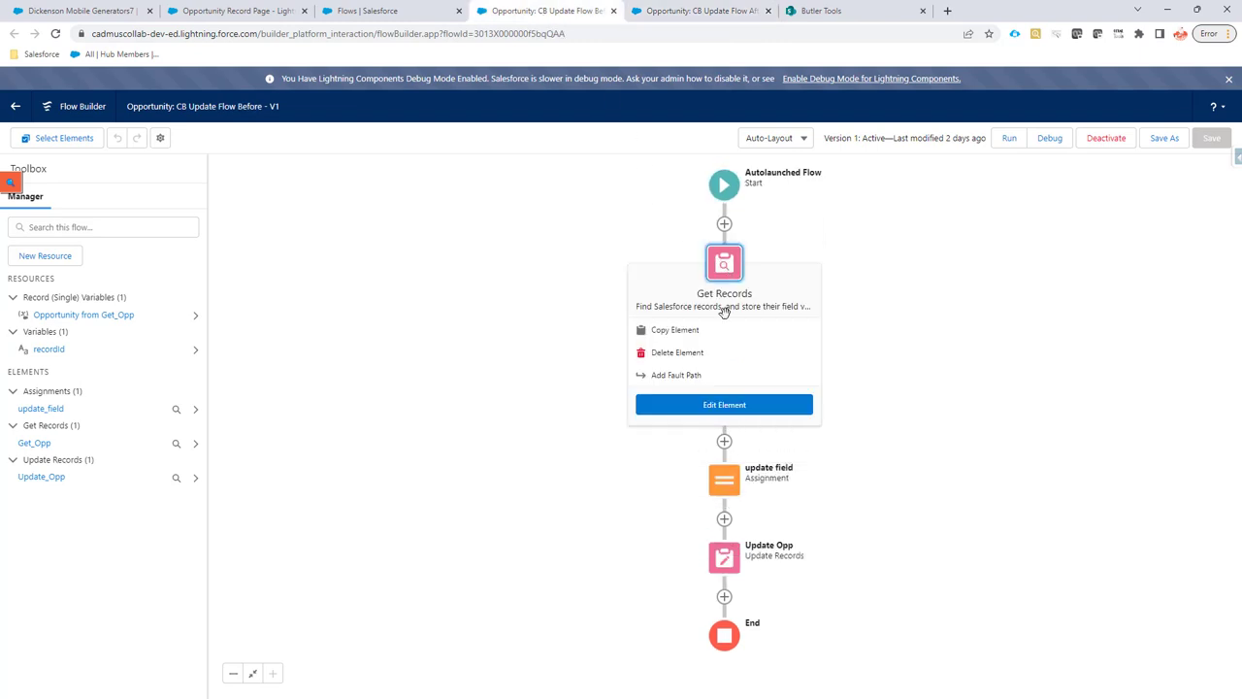
double_click(724, 267)
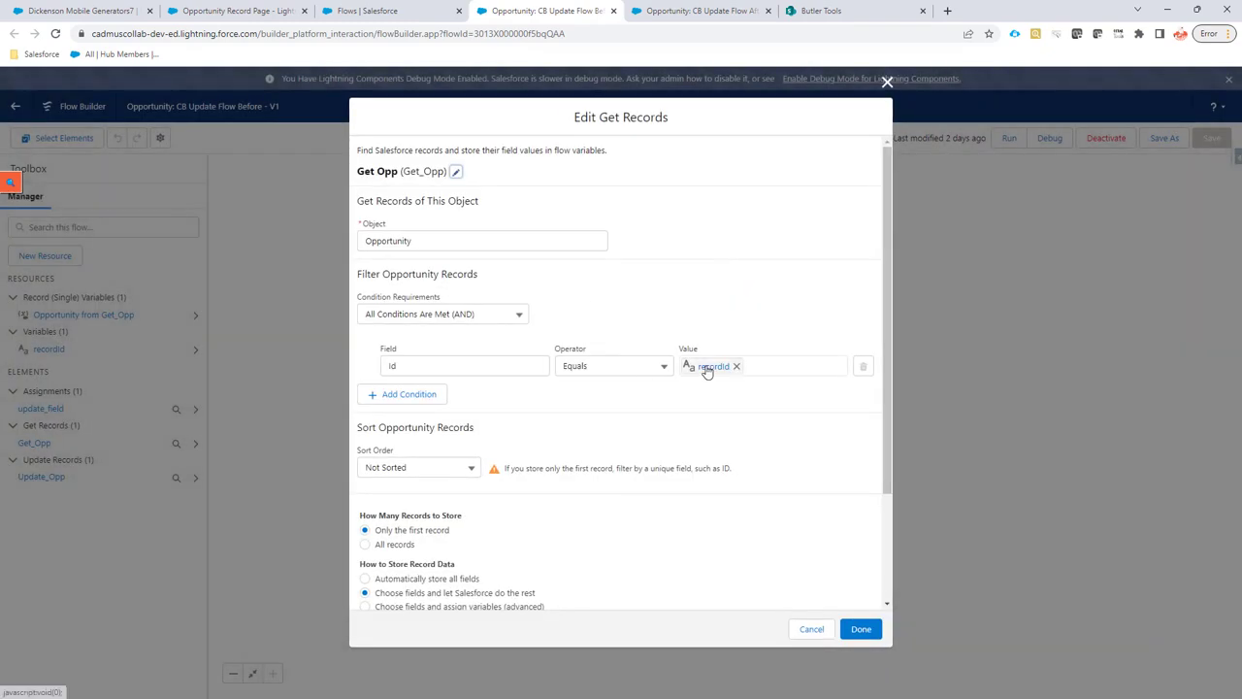
left_click(811, 629)
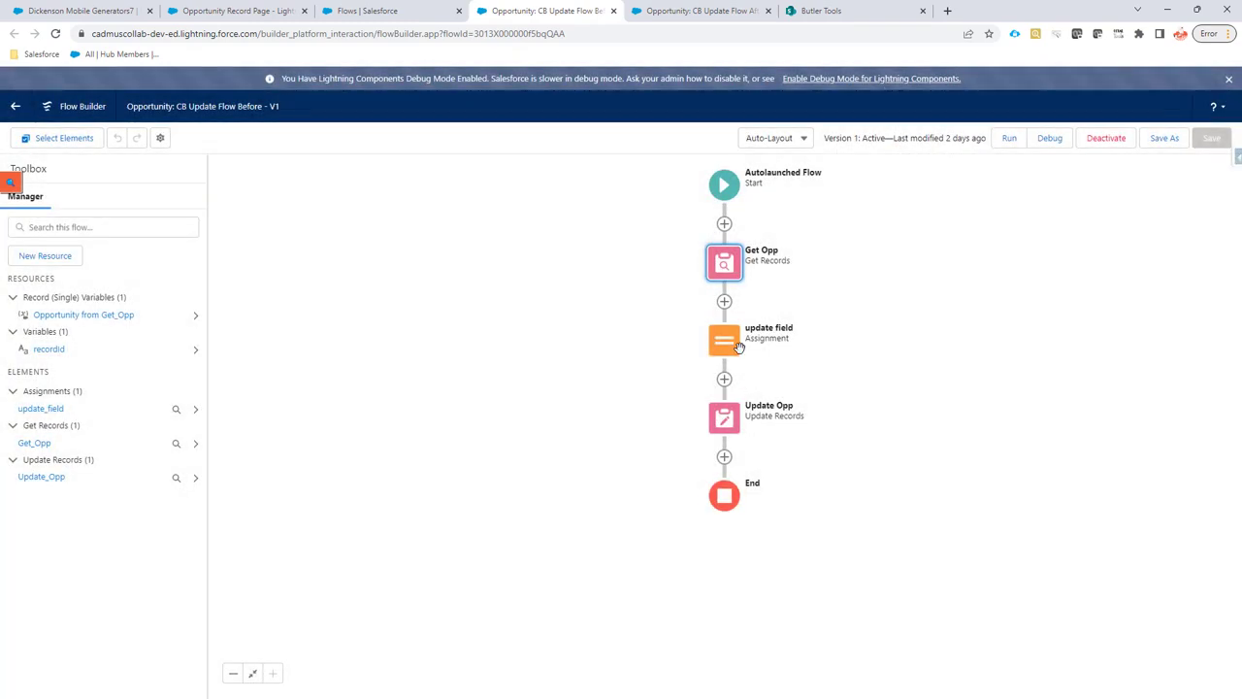
- Inspect the variable and value in the update field assignment, then view the Opportunity: CB Update Flow After flow
double_click(736, 344)
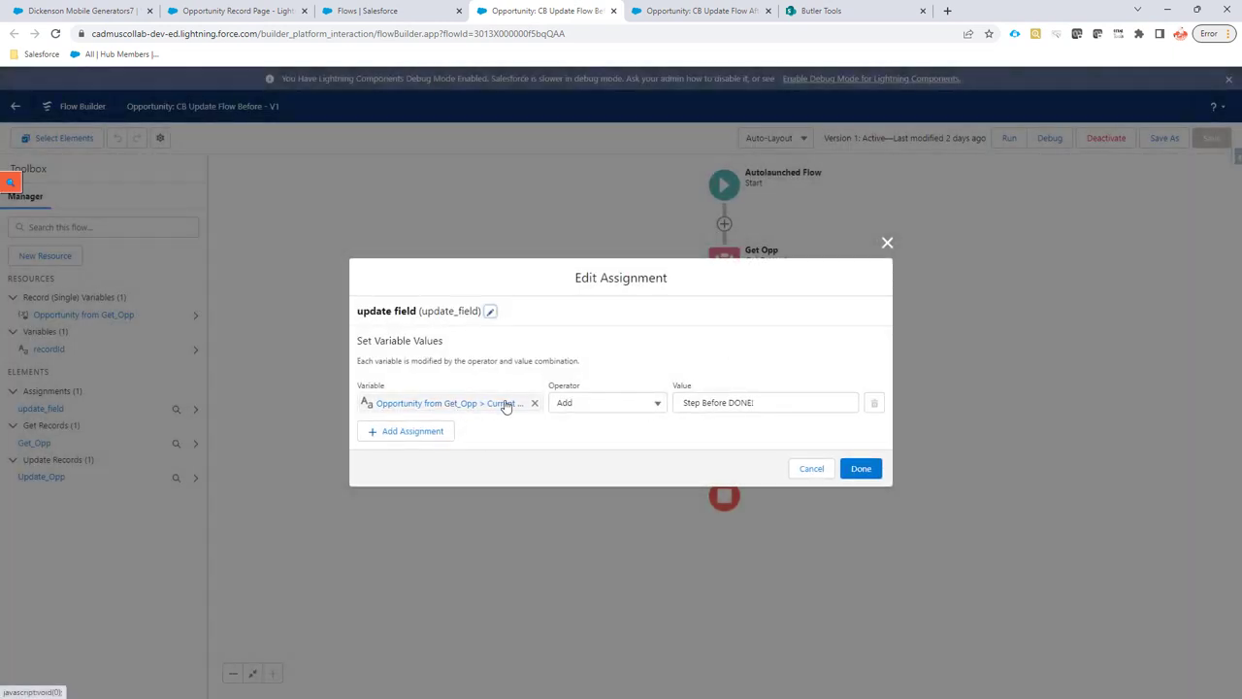
left_click_drag(694, 402, 771, 401)
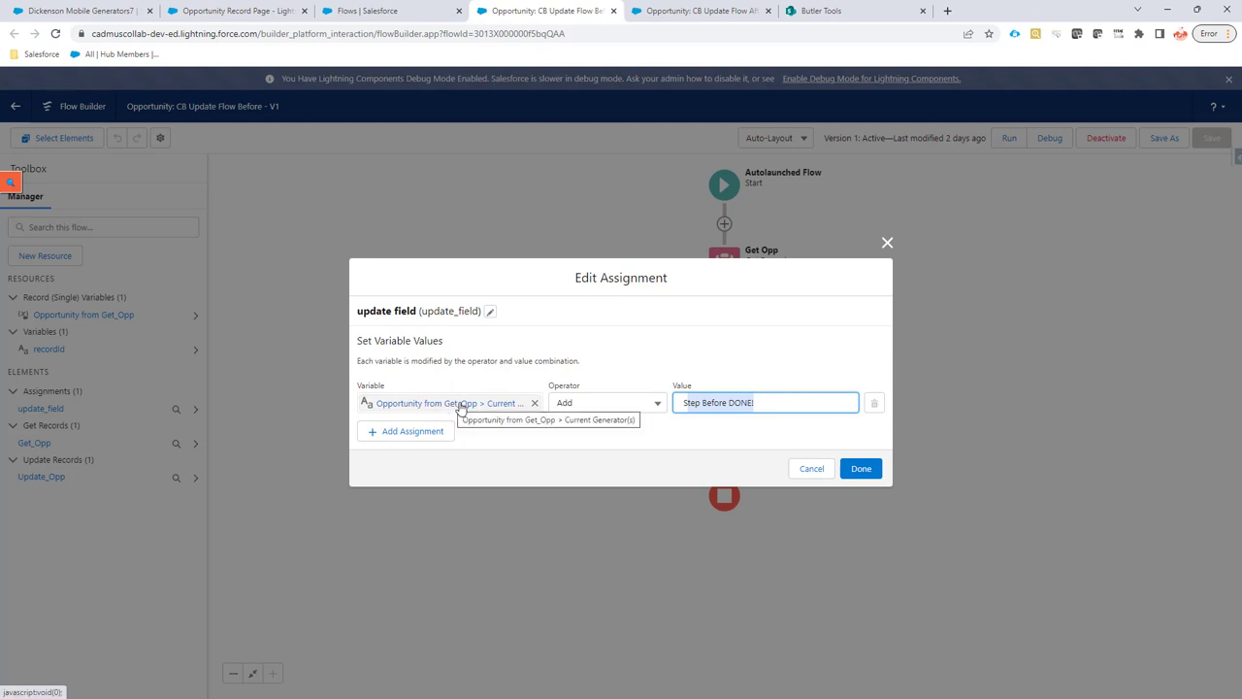
left_click(808, 469)
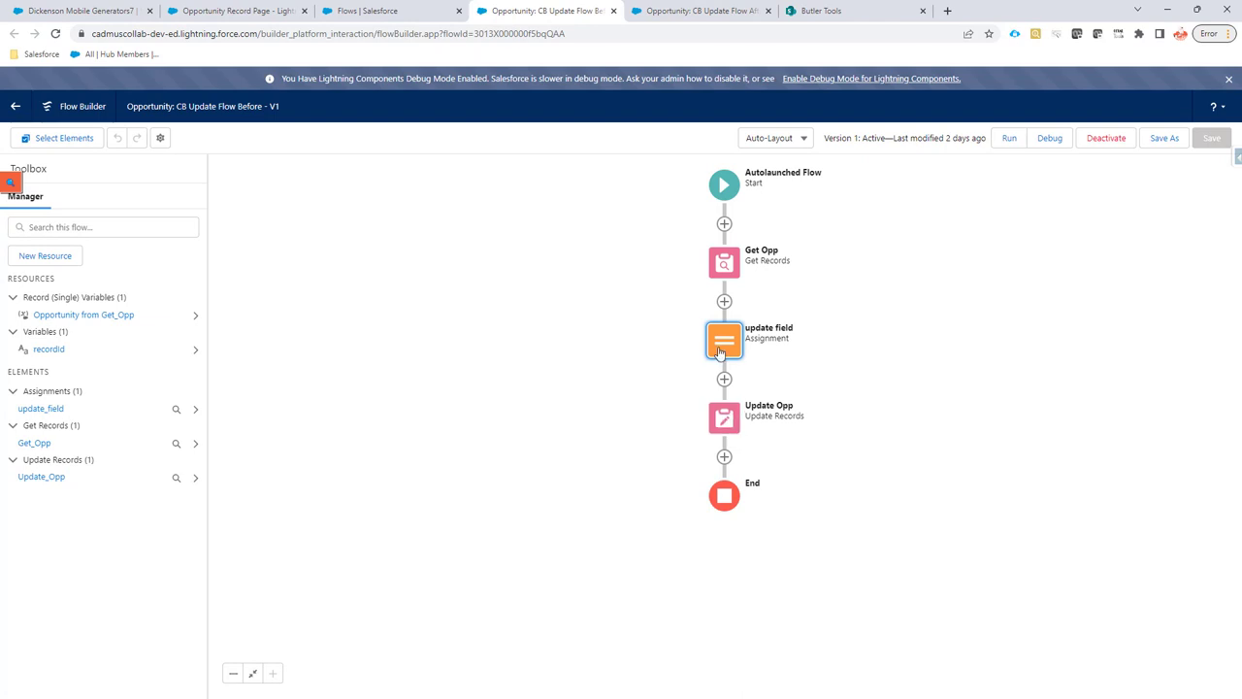
left_click(709, 14)
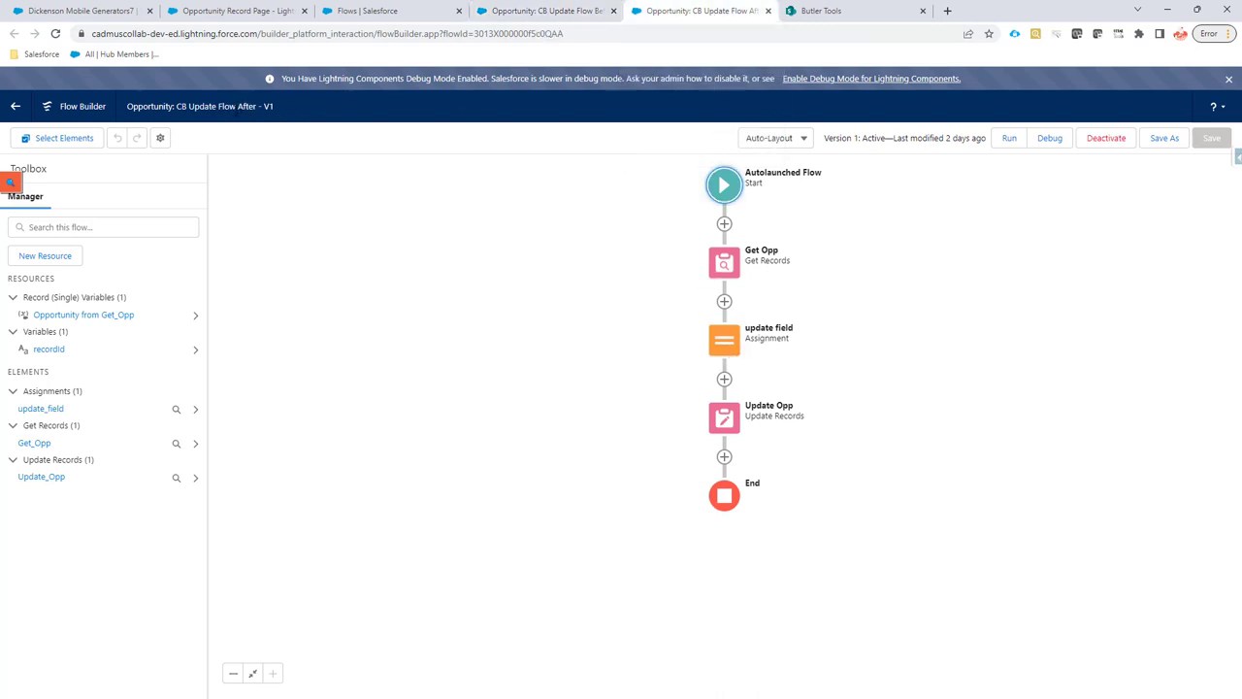
- Clear the Current Generator(s) field in the details of the Dickenson Mobile Generators7 opportunity and save the record
left_click(82, 11)
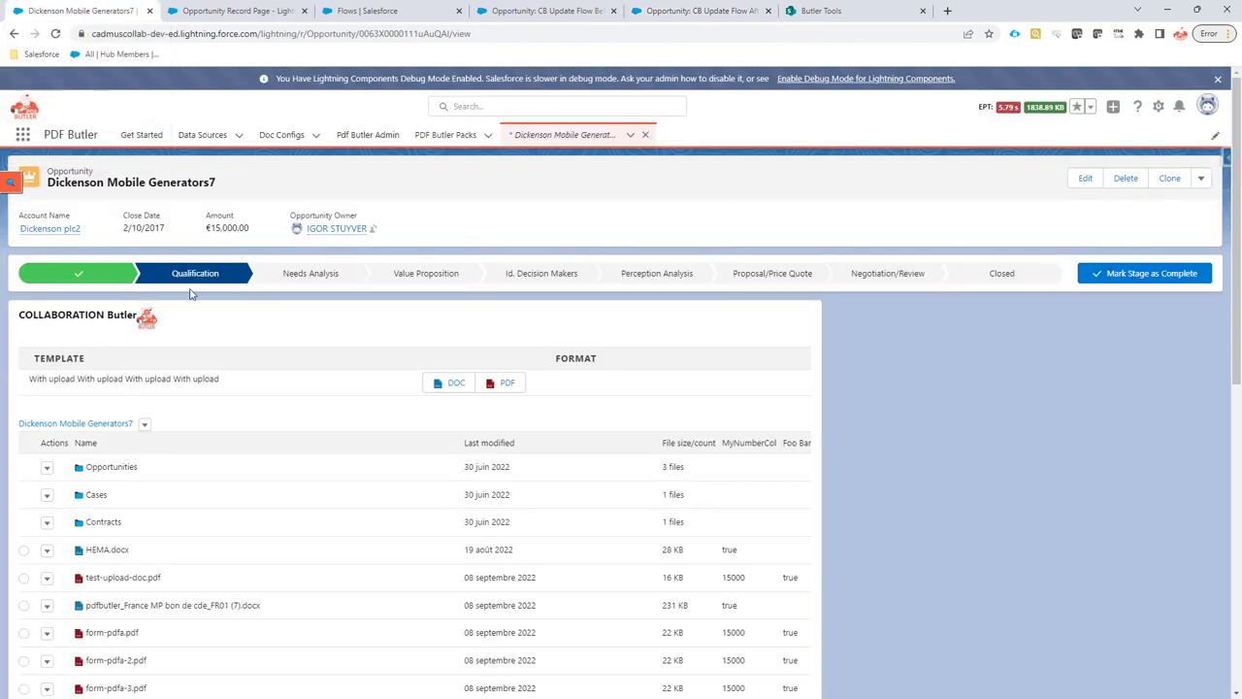
scroll(201, 347, "down", 3)
scroll(200, 346, "up", 3)
scroll(174, 338, "down", 5)
left_click(111, 326)
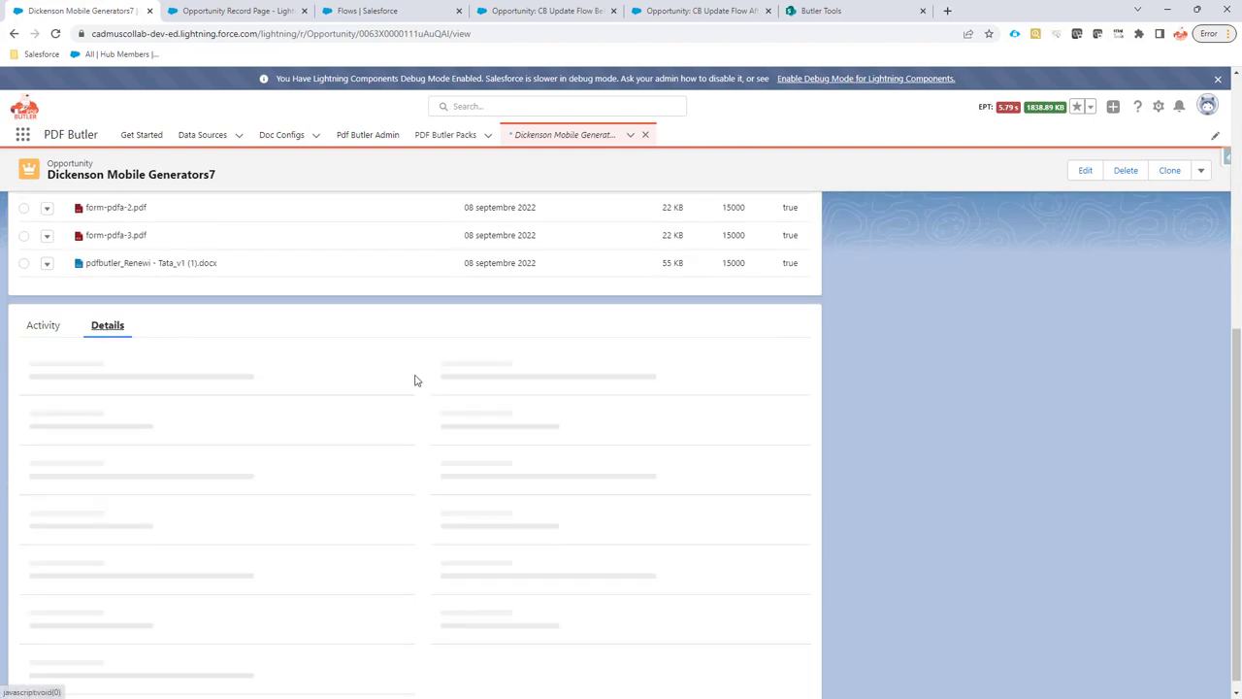
scroll(403, 396, "down", 2)
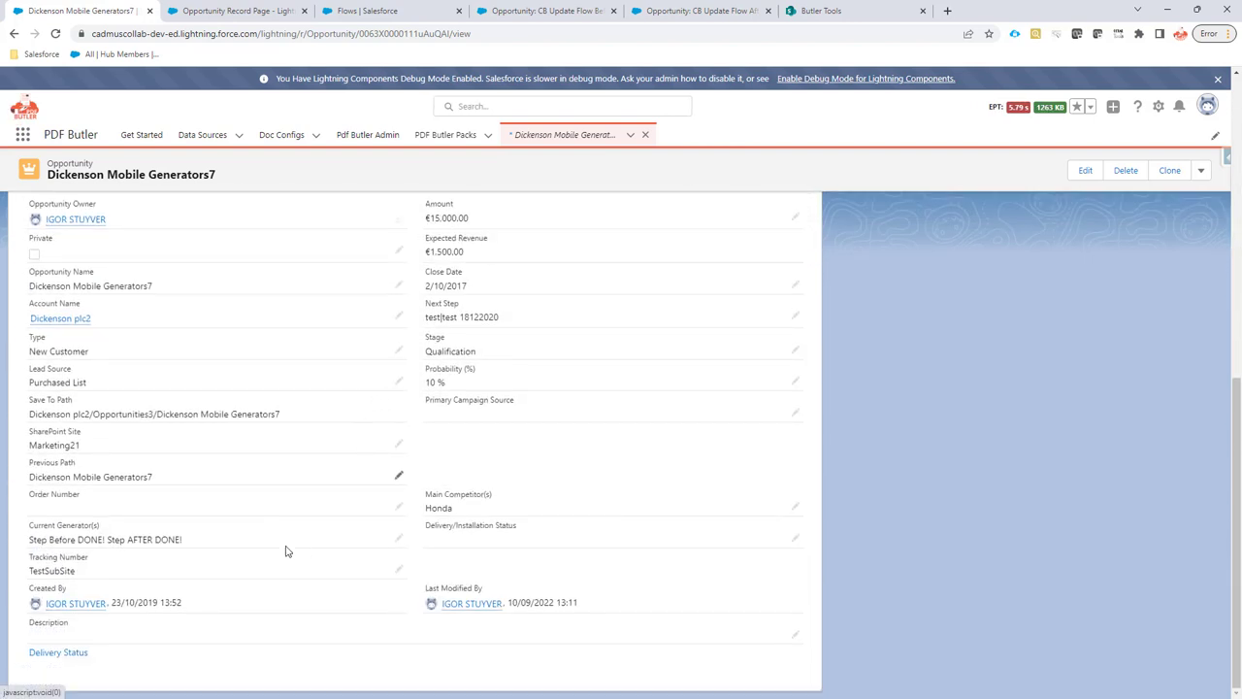
double_click(94, 535)
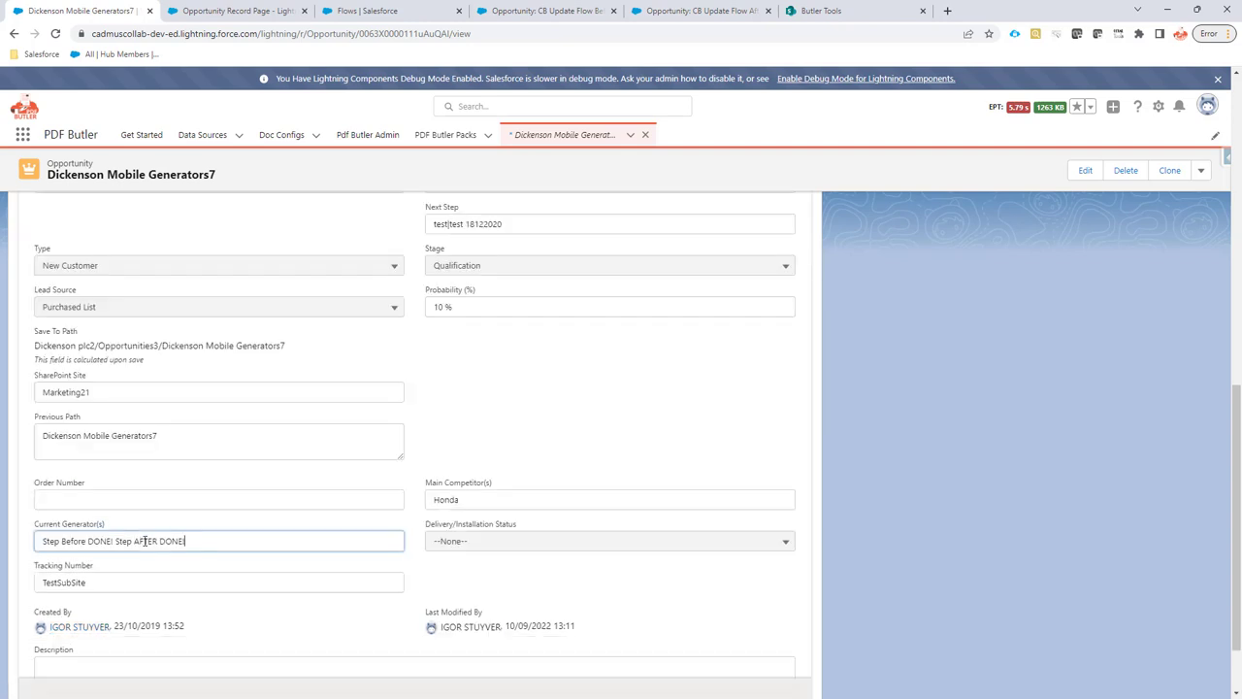
left_click_drag(345, 541, 2, 537)
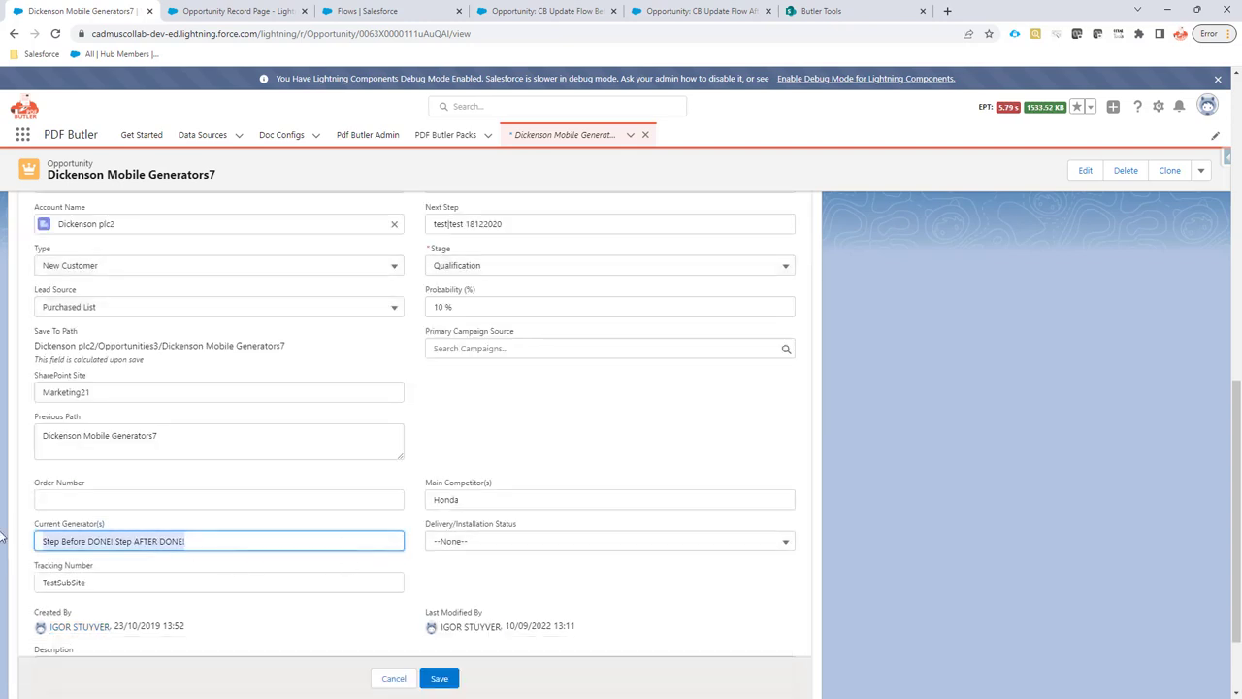
key("BackSpace")
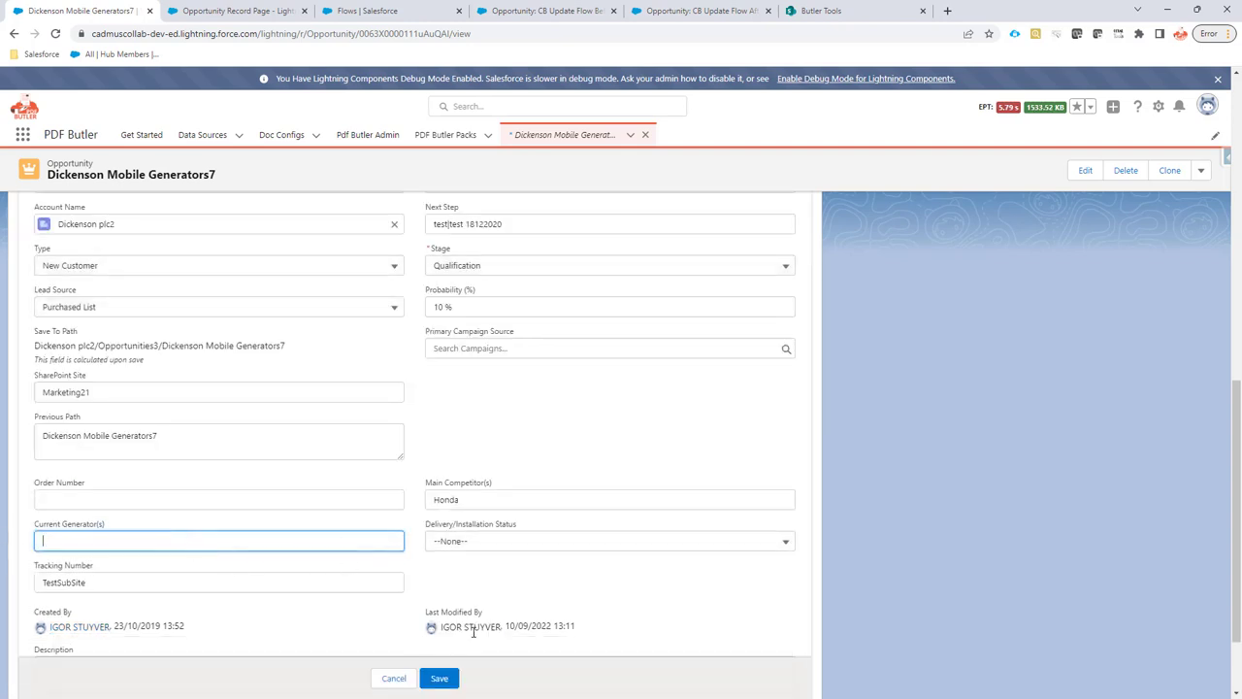
left_click(438, 678)
- Generate the "With upload" template as a PDF from the opportunity's COLLABORATION Butler component
scroll(559, 457, "up", 10)
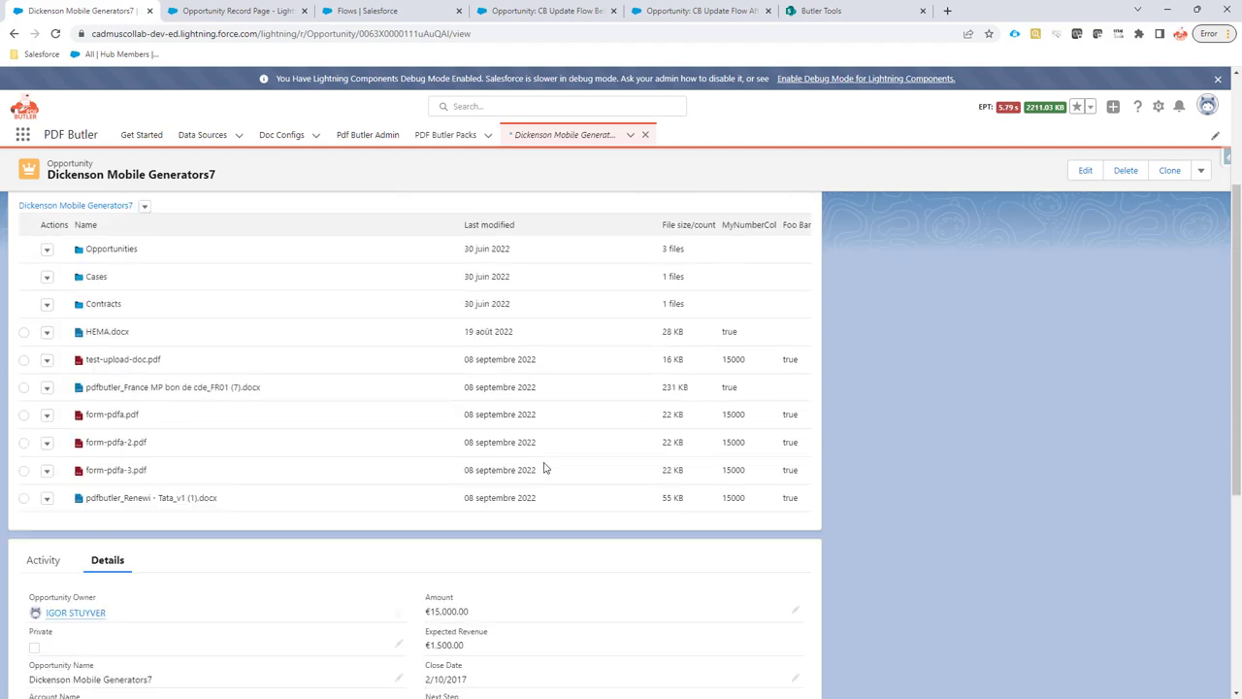
left_click(491, 385)
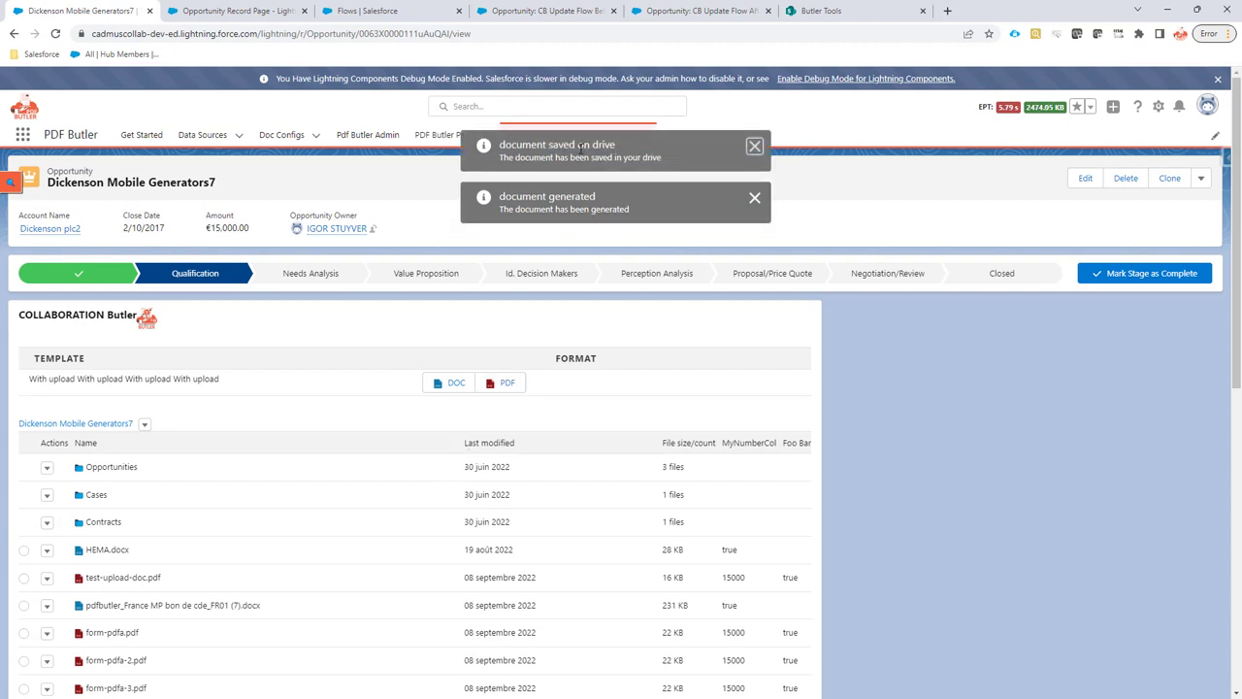
scroll(324, 444, "down", 1)
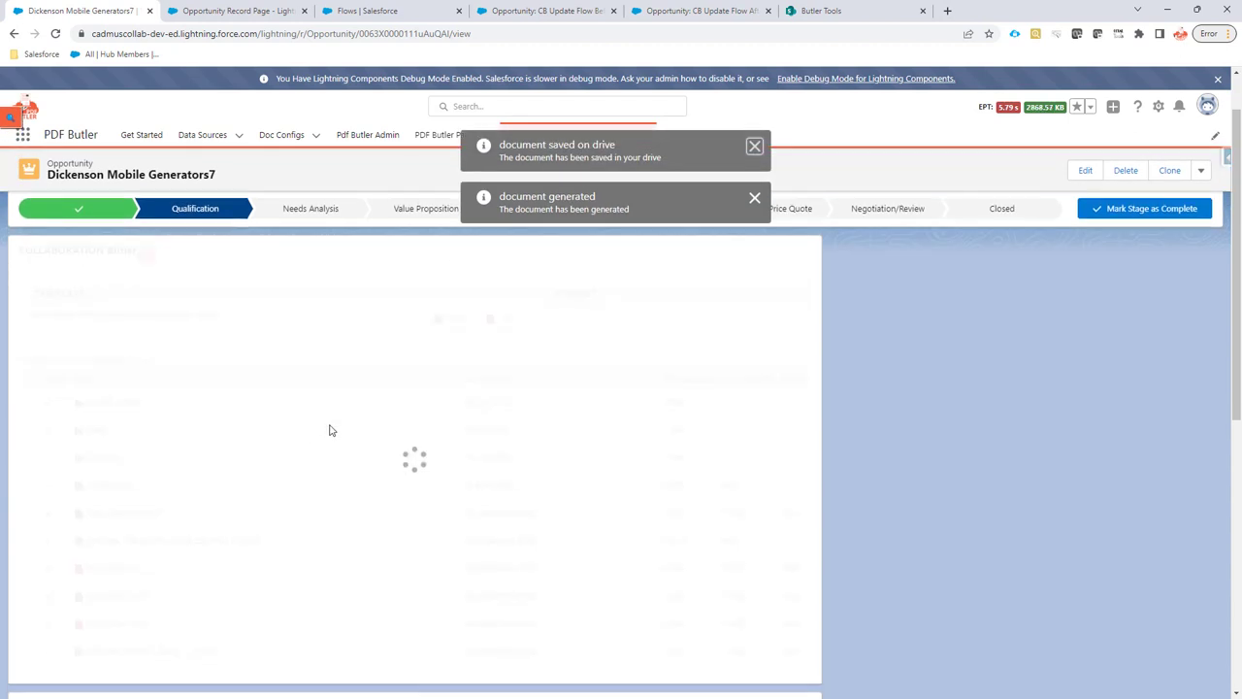
- Review the Flow before flow and Flow for fields update settings again in the Opportunity Record Page's component properties
key("ctrl+Tab")
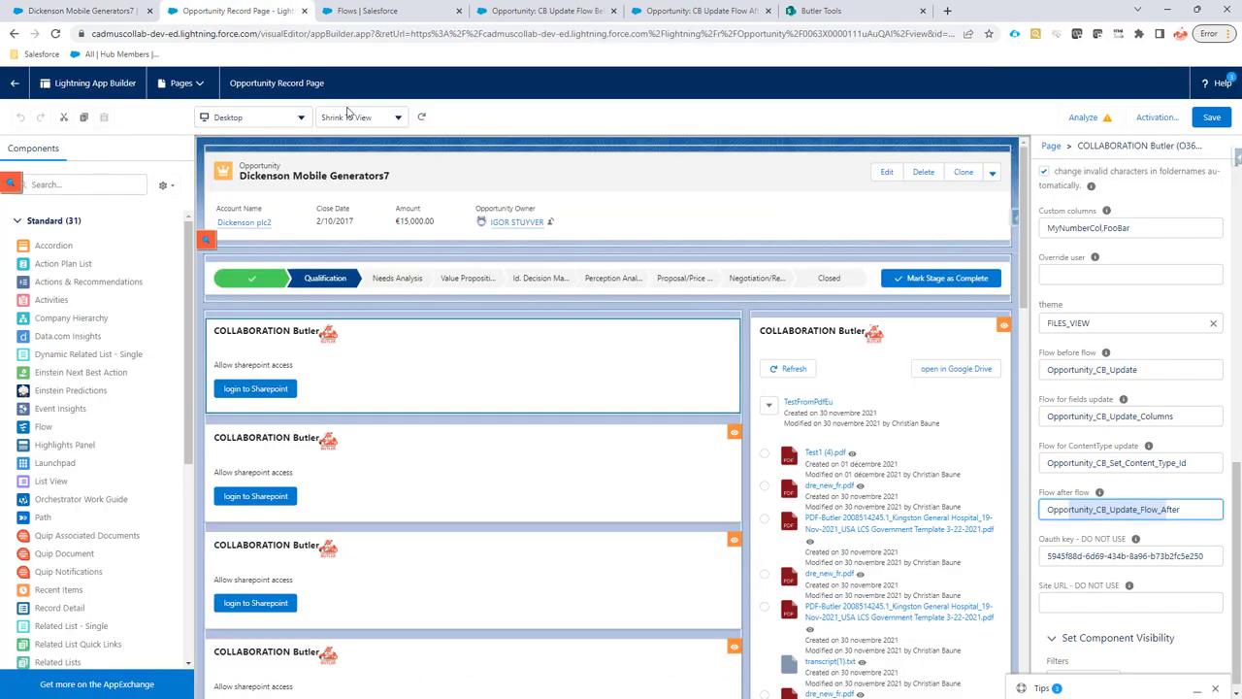
scroll(1073, 401, "down", 1)
left_click(1084, 357)
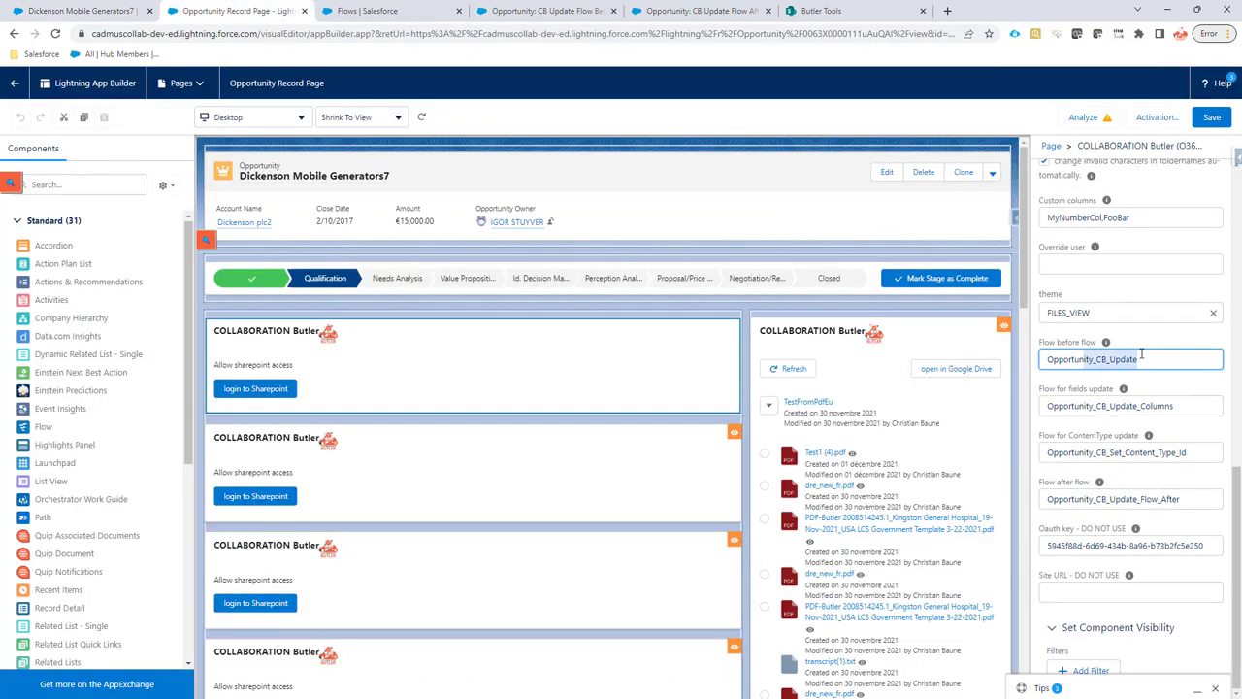
left_click_drag(1078, 405, 1174, 404)
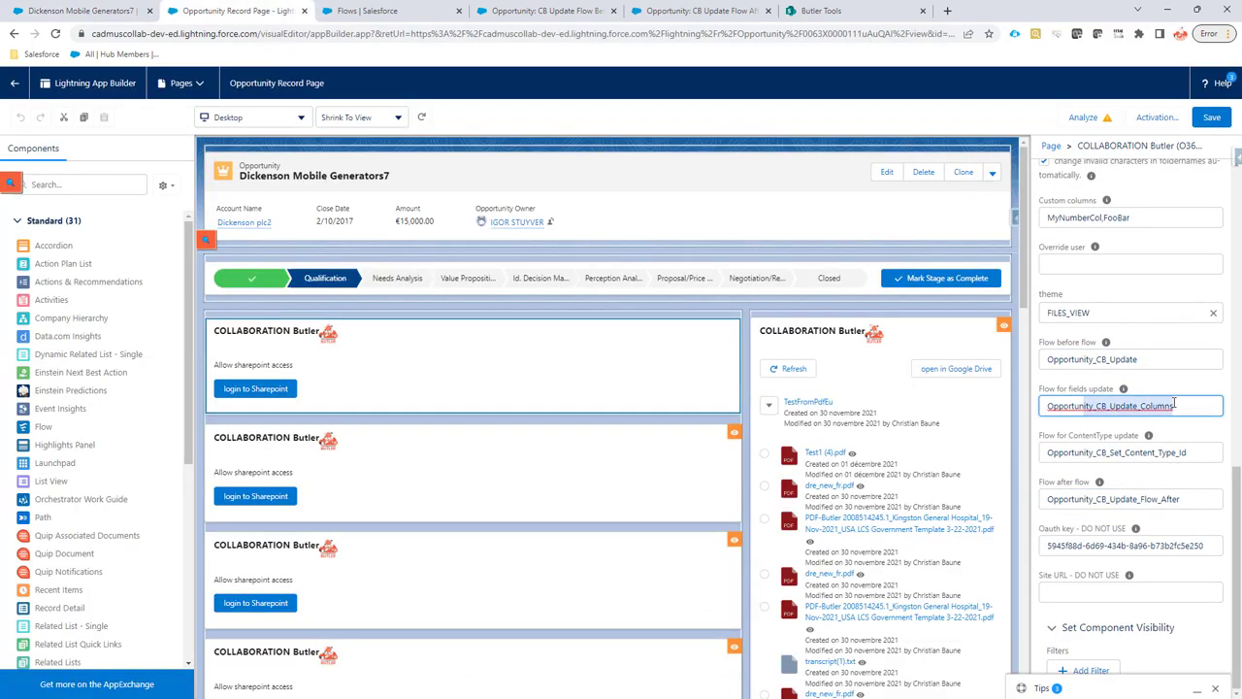
- Review the Flow for ContentType update and Flow after flow settings in the COLLABORATION Butler component properties
left_click_drag(1071, 453, 1176, 449)
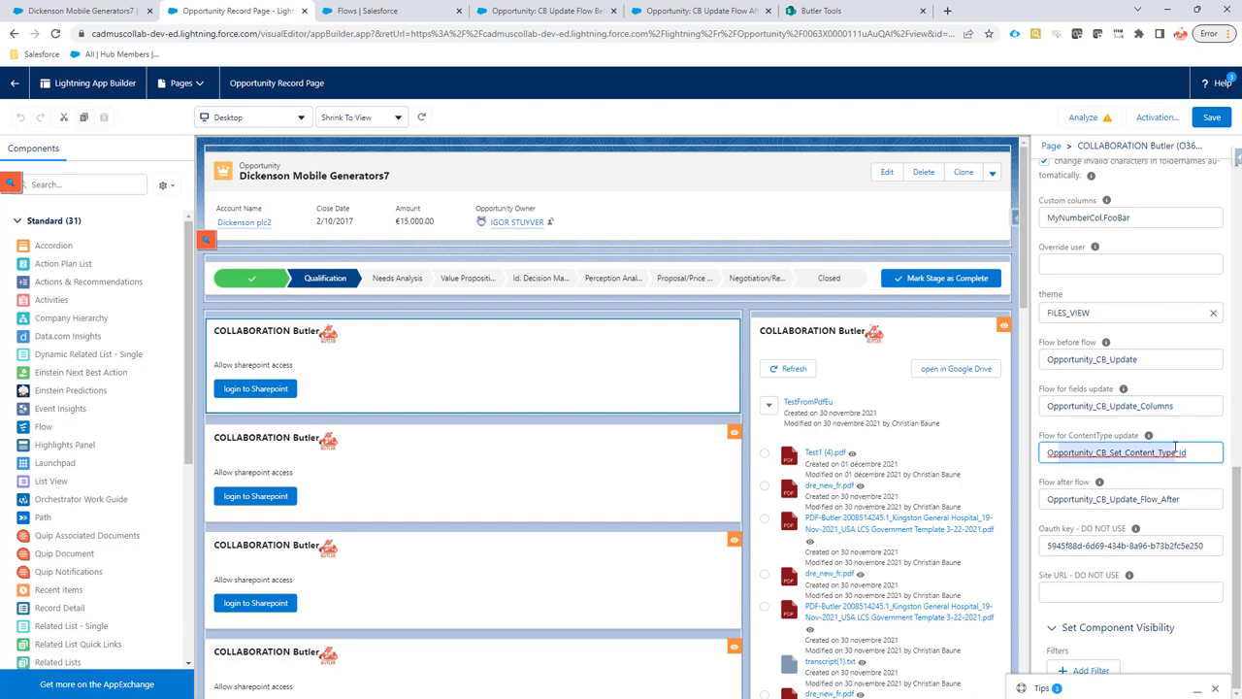
left_click_drag(1095, 498, 1181, 496)
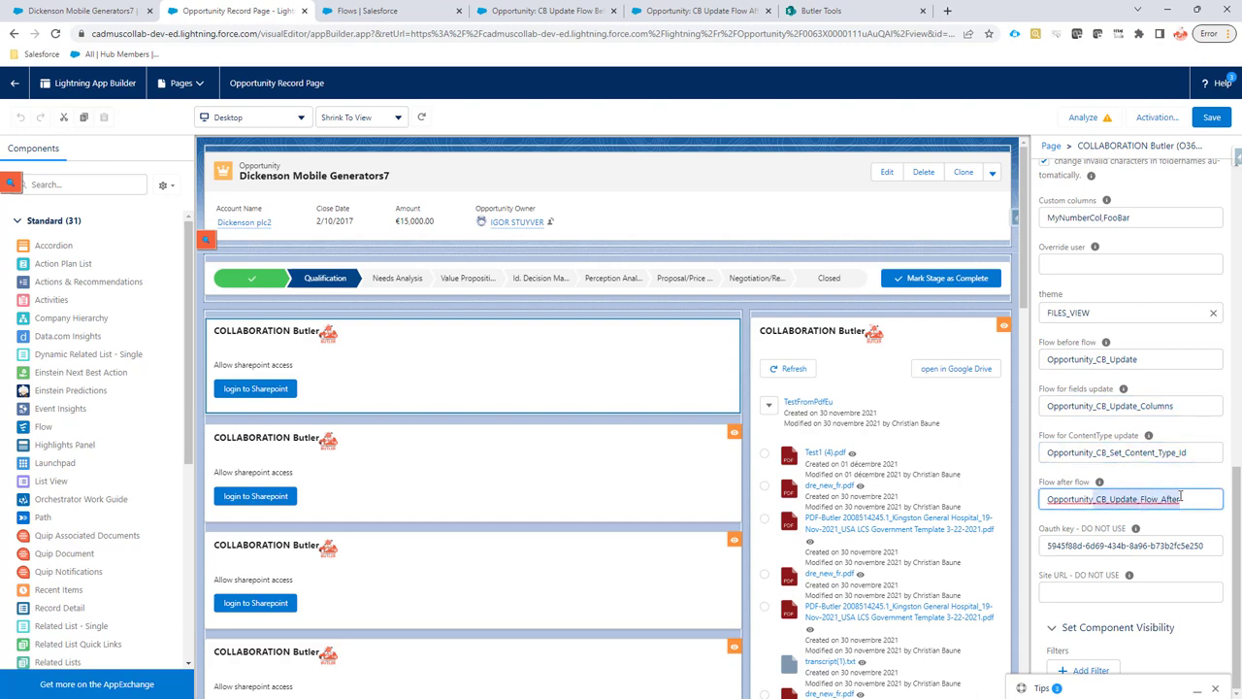
- Return to the Dickenson Mobile Generators7 opportunity, reload the record and dismiss the folder move dialog without choosing an option
left_click(83, 11)
left_click(55, 33)
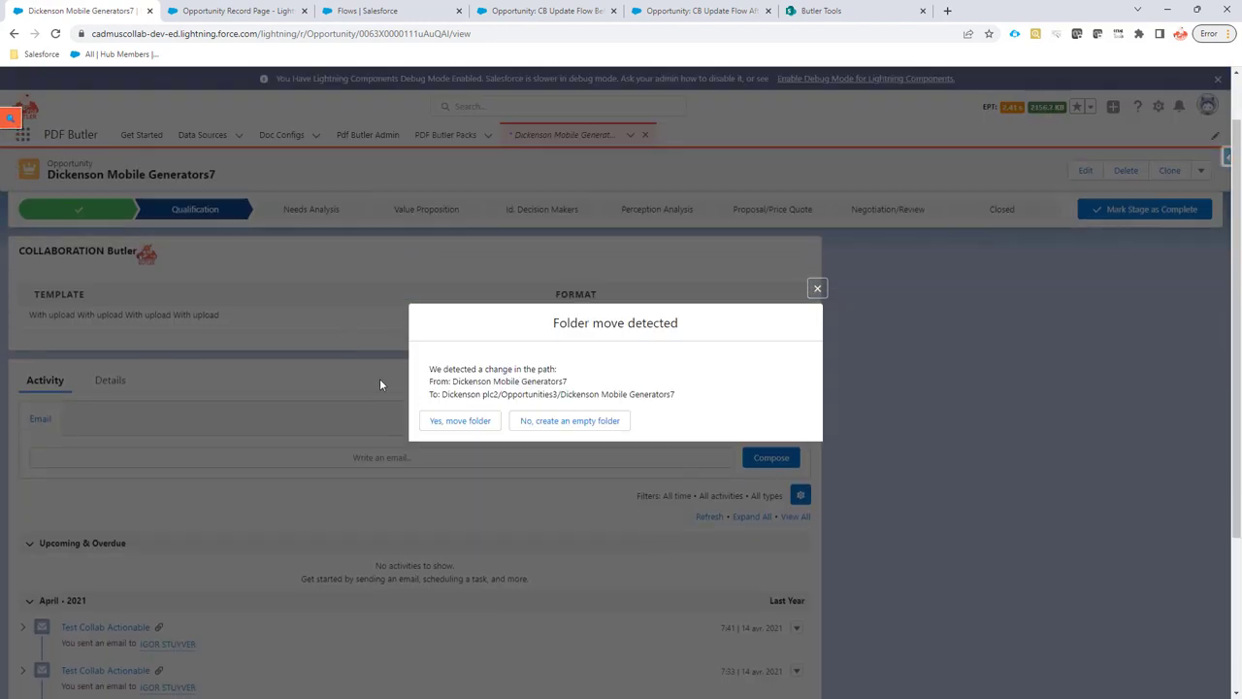
left_click(818, 287)
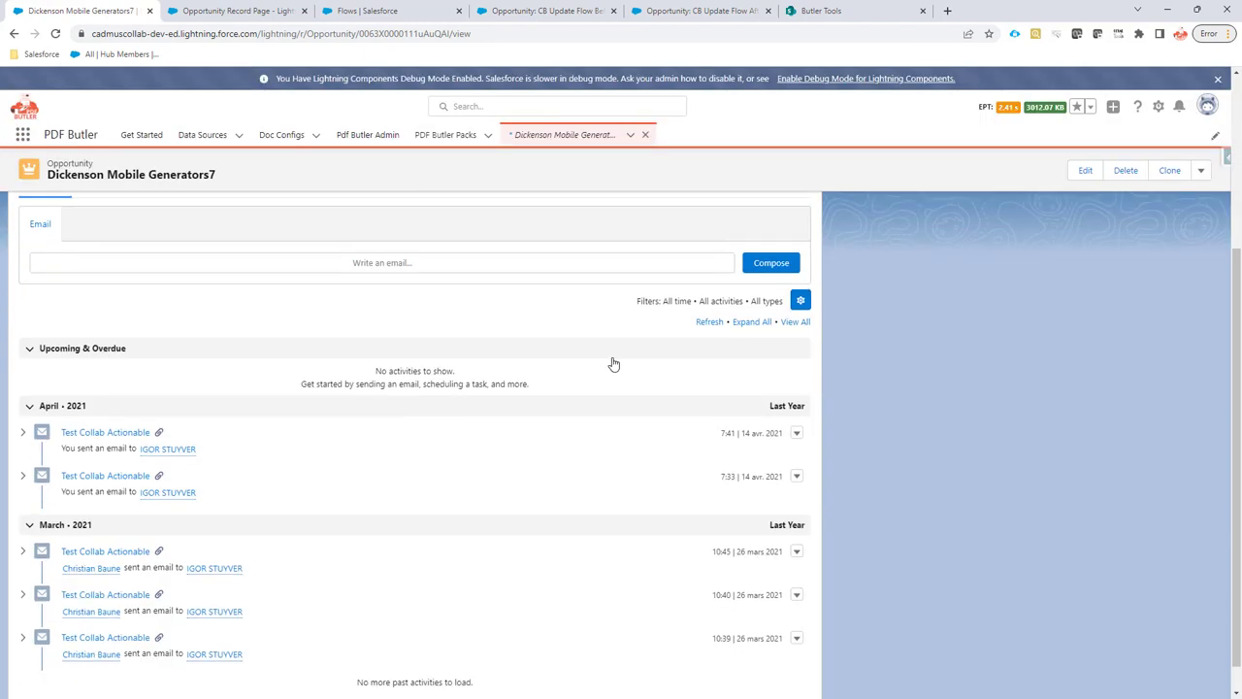
- Check the Current Generator(s) field in the details of the Dickenson Mobile Generators7 opportunity
scroll(602, 356, "down", 1)
scroll(172, 282, "up", 2)
left_click(107, 347)
scroll(411, 430, "down", 2)
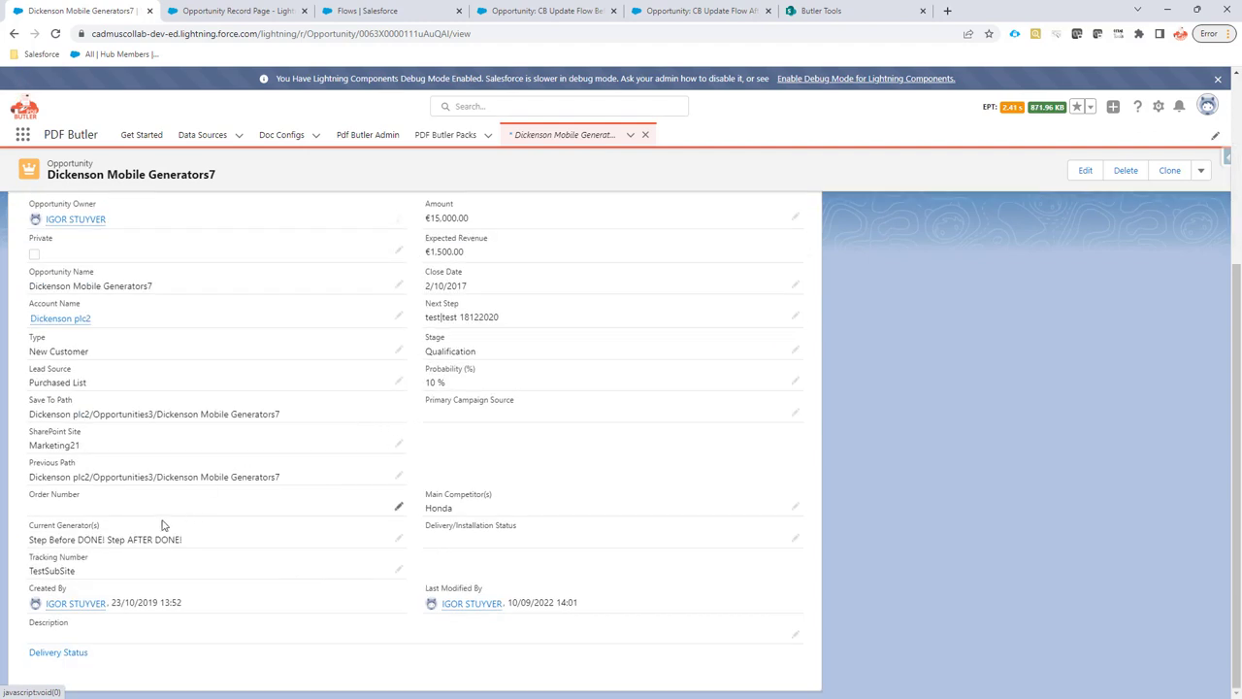
left_click_drag(30, 540, 185, 546)
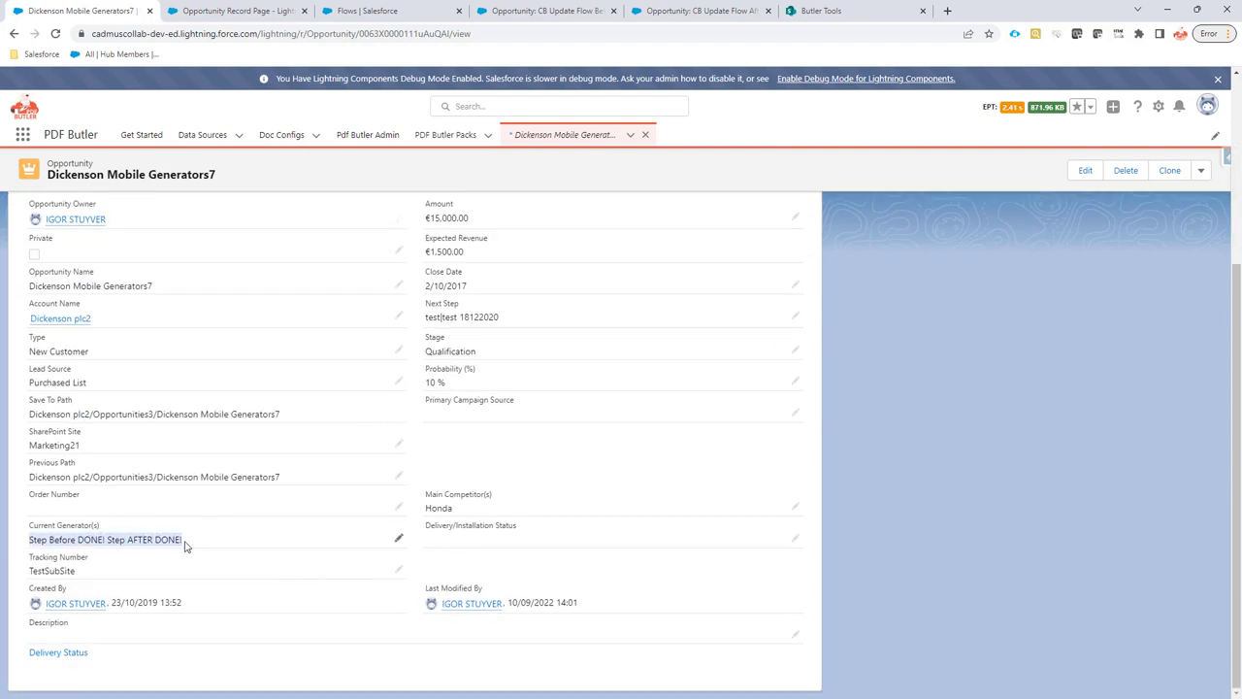